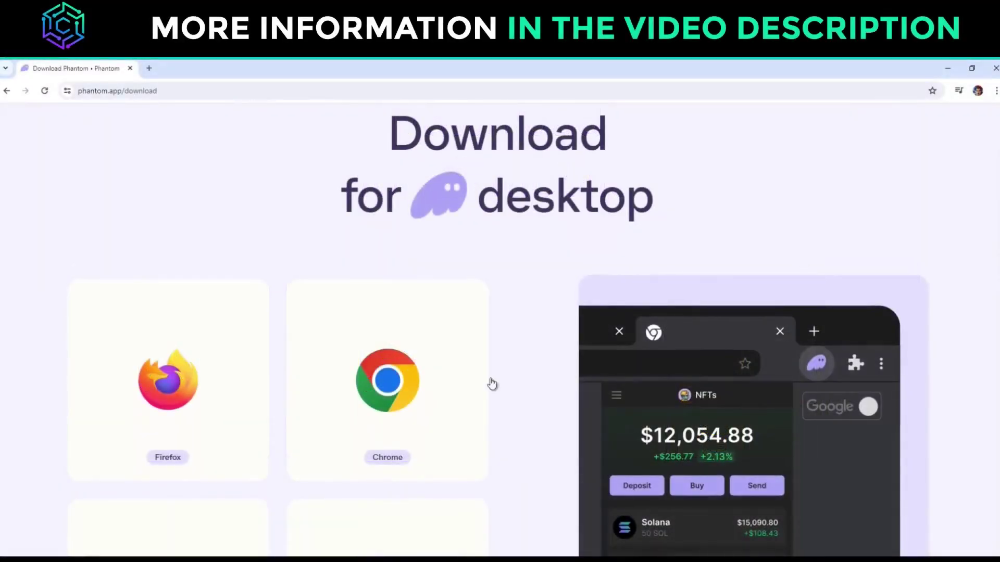
# - Add the Phantom extension to Chrome from its Web Store listing
pyautogui.click(424, 388)
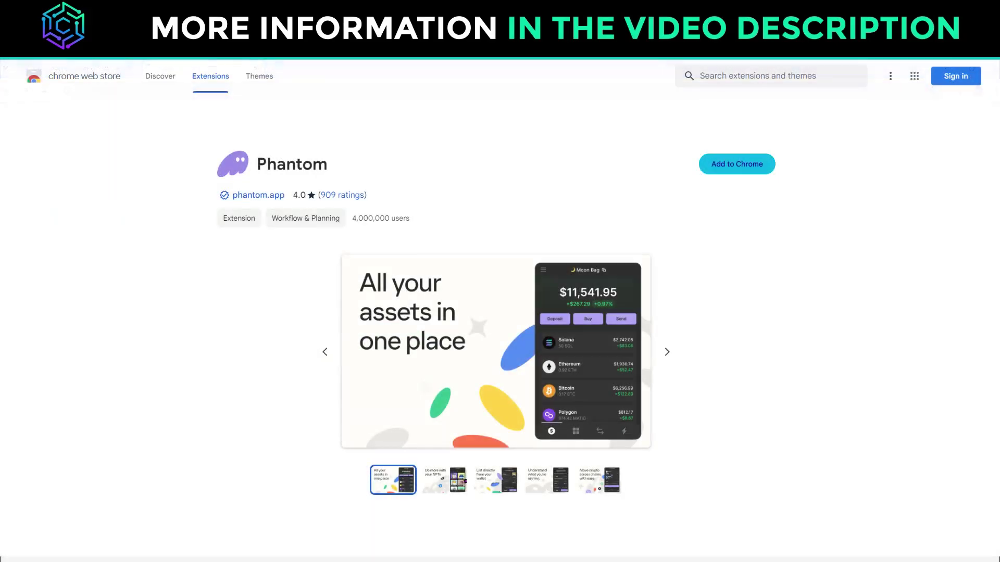
pyautogui.click(737, 164)
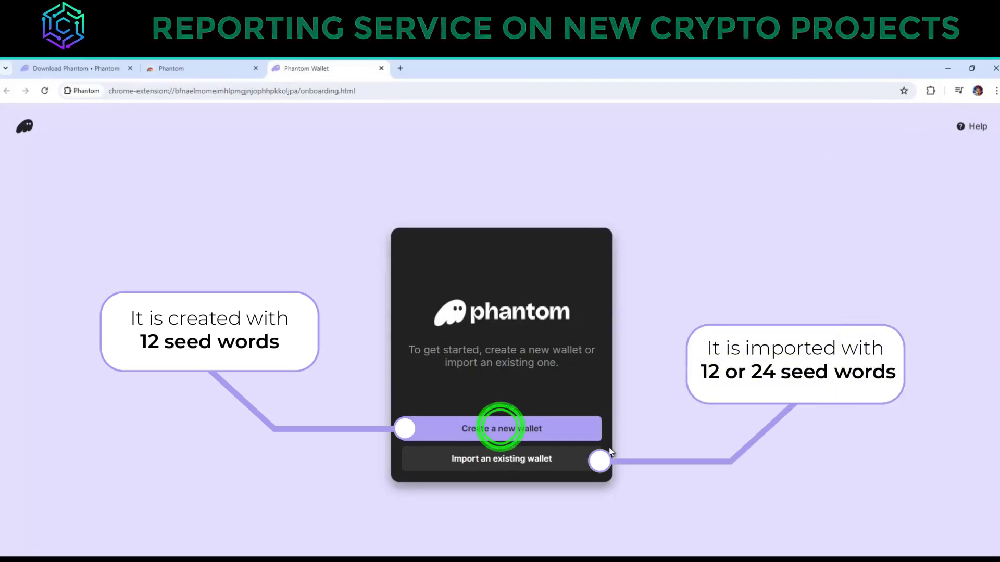
# - Start a new wallet, paste the same password into both fields, and accept the Terms of Service
pyautogui.click(580, 430)
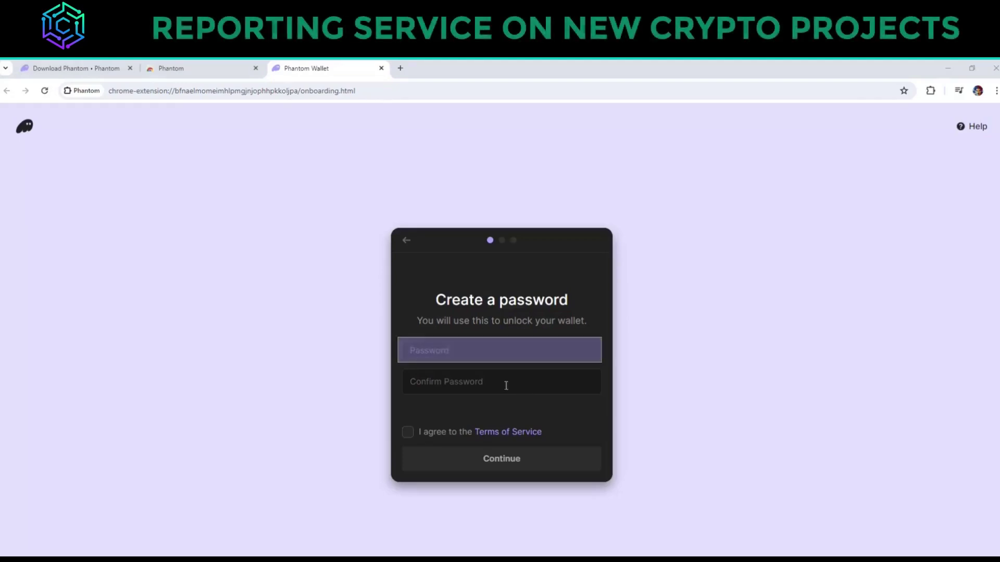
pyautogui.hotkey('ctrl', 'v')
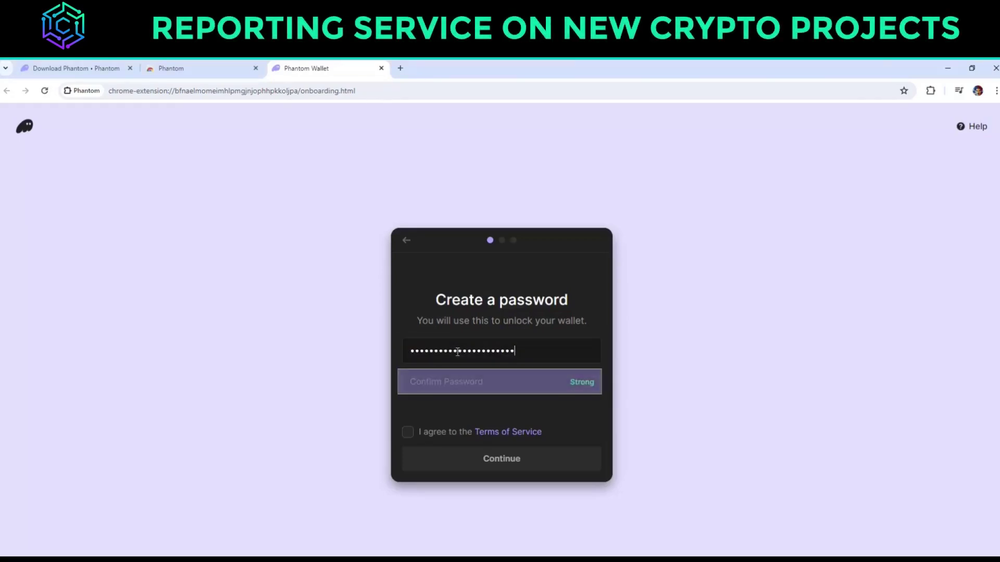
pyautogui.click(455, 381)
pyautogui.hotkey('ctrl', 'v')
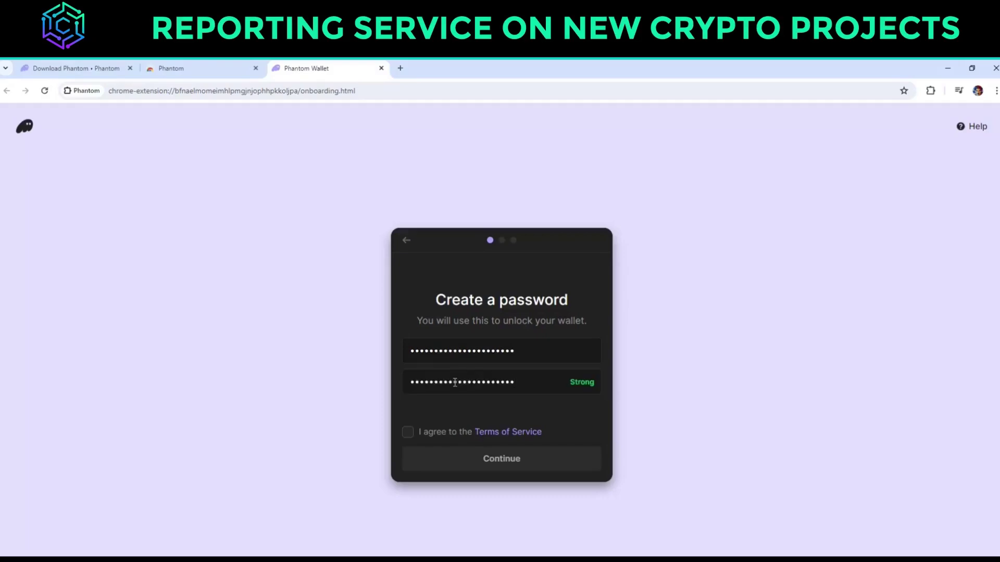
pyautogui.click(408, 432)
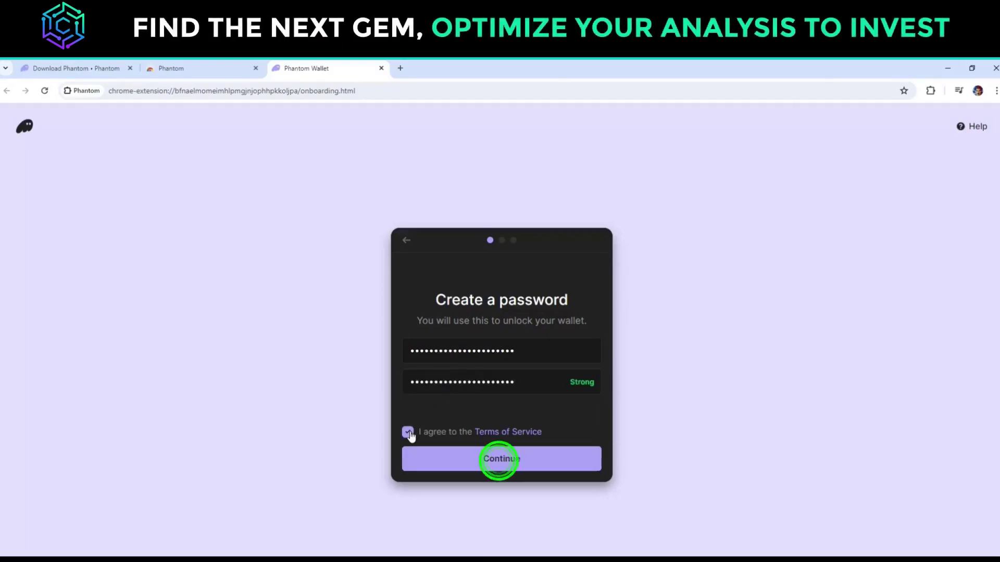
# - Submit the password, confirm the Secret Recovery Phrase is saved, and continue to the final screen
pyautogui.click(505, 461)
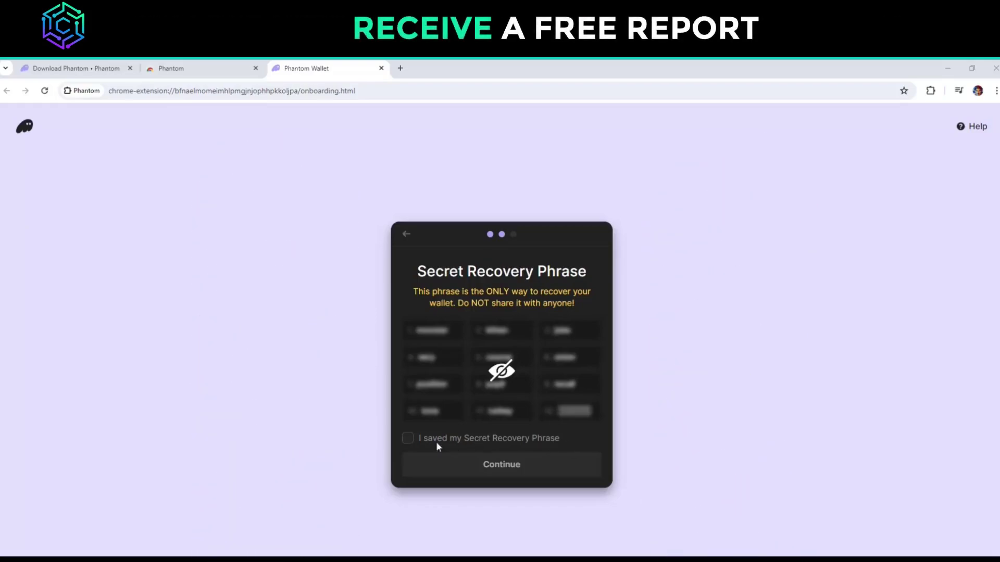
pyautogui.click(409, 440)
pyautogui.click(500, 465)
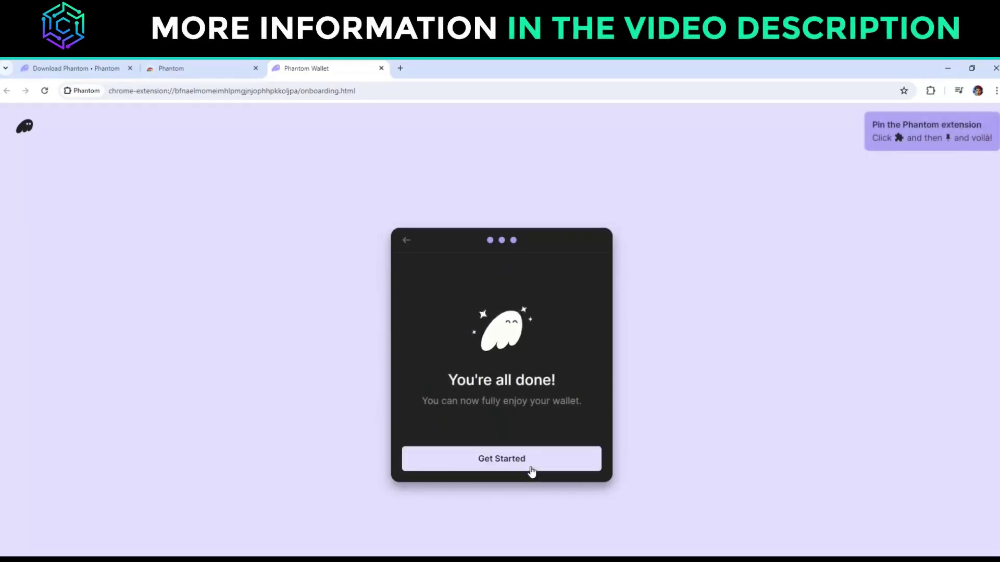
# - Finish onboarding, pin Phantom to the Chrome toolbar, and open its wallet popup
pyautogui.click(513, 468)
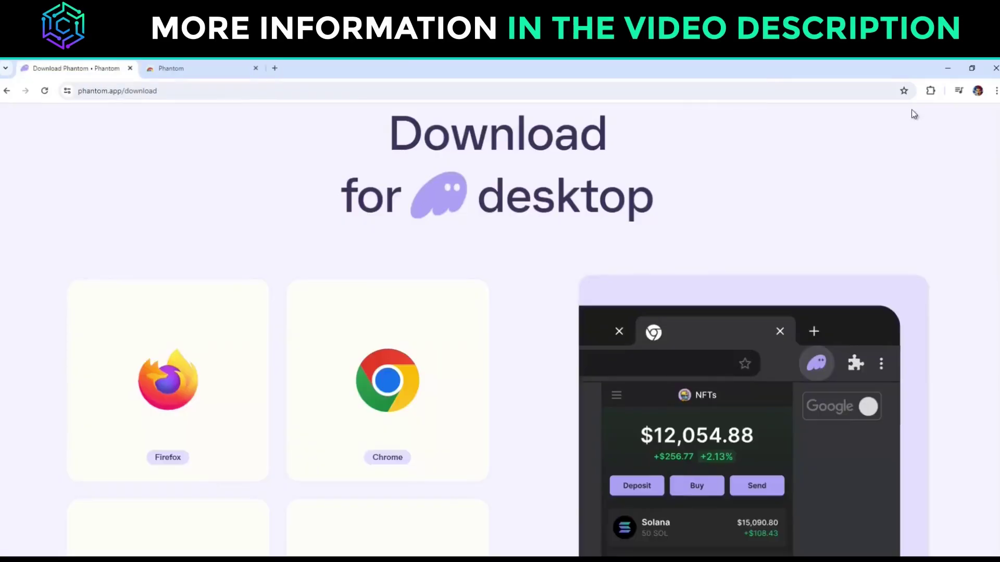
pyautogui.click(931, 92)
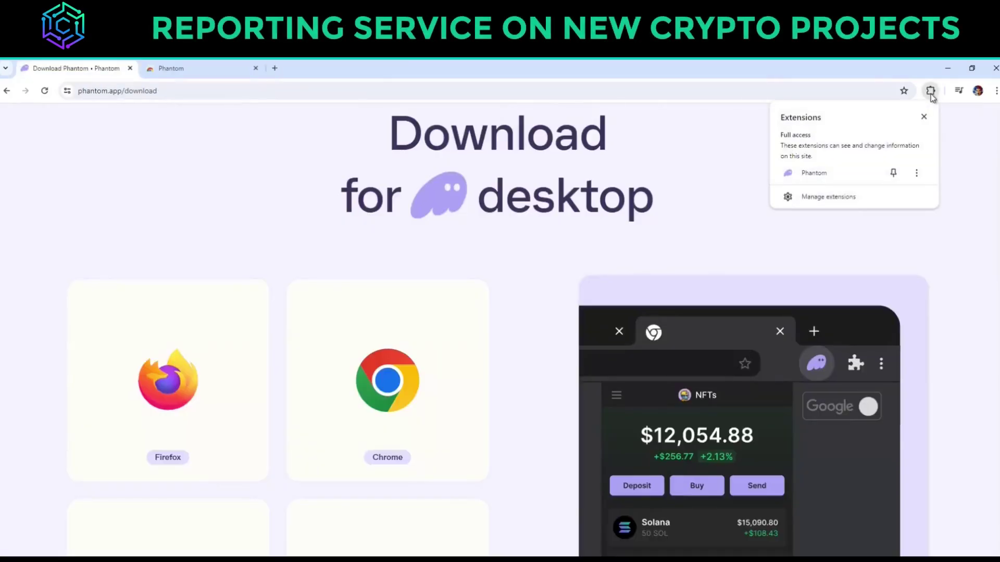
pyautogui.click(896, 173)
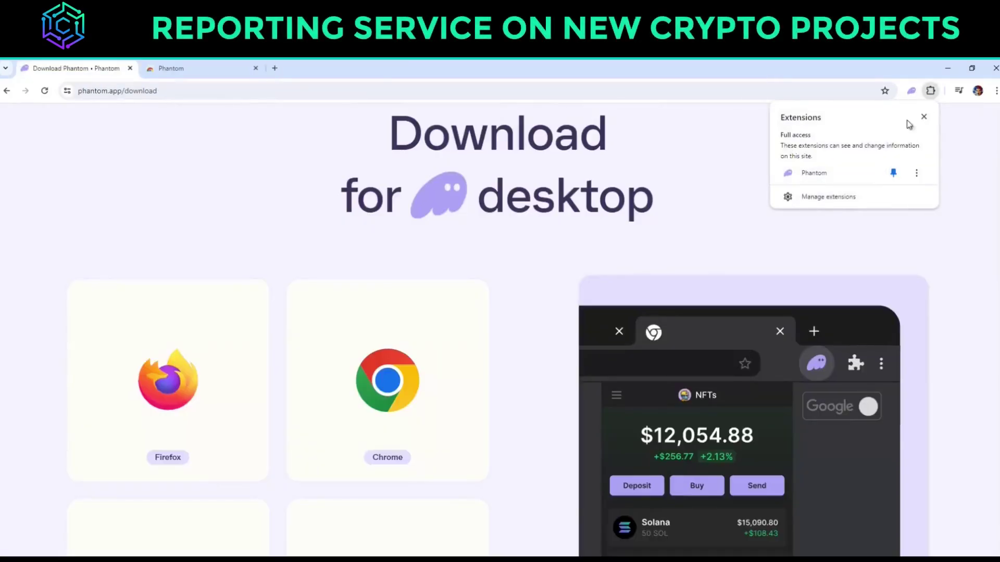
pyautogui.click(739, 68)
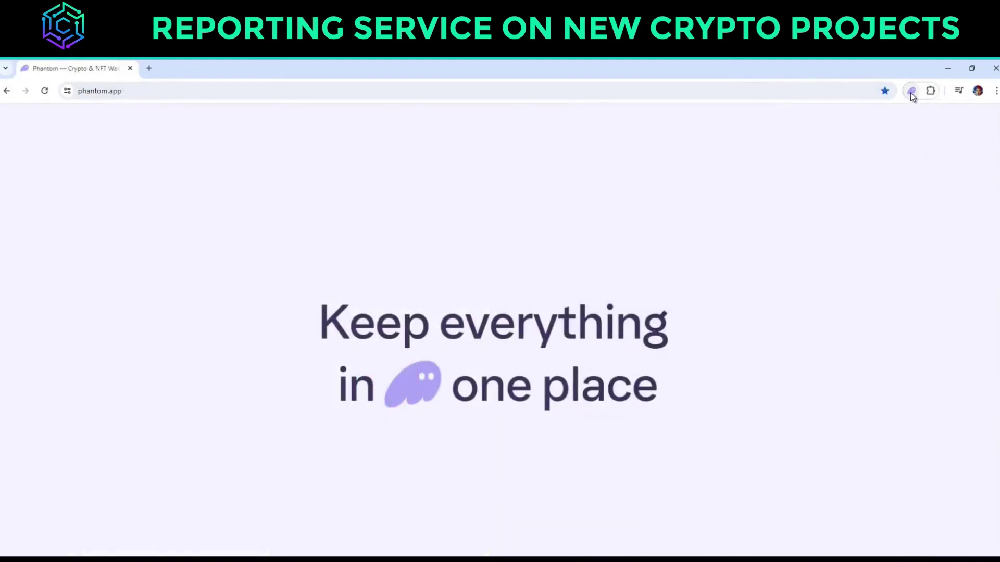
pyautogui.click(911, 91)
# - Scroll through the four zero-balance tokens, then open the Account 1 side menu
pyautogui.scroll(-3, 850, 399)
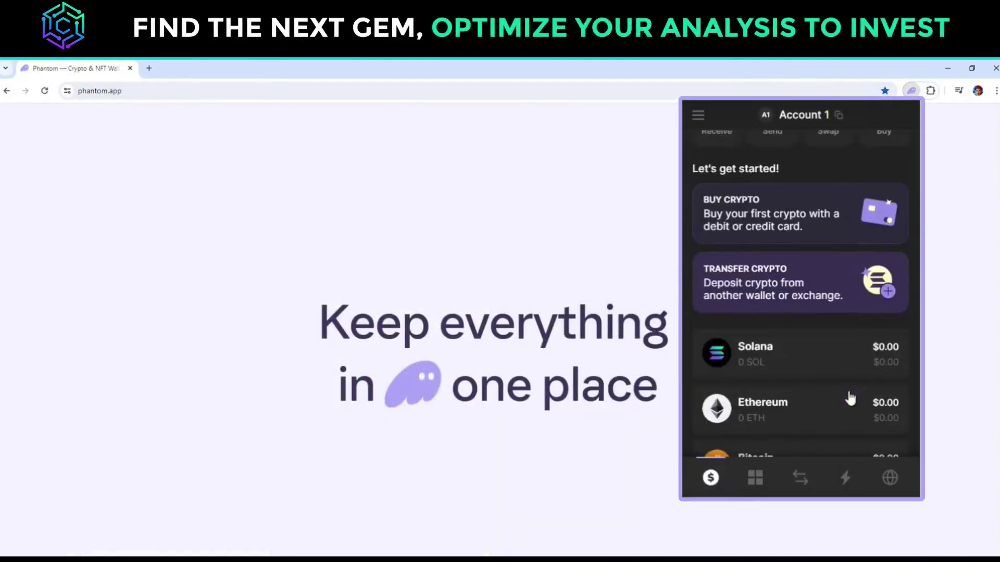
pyautogui.scroll(-3, 850, 398)
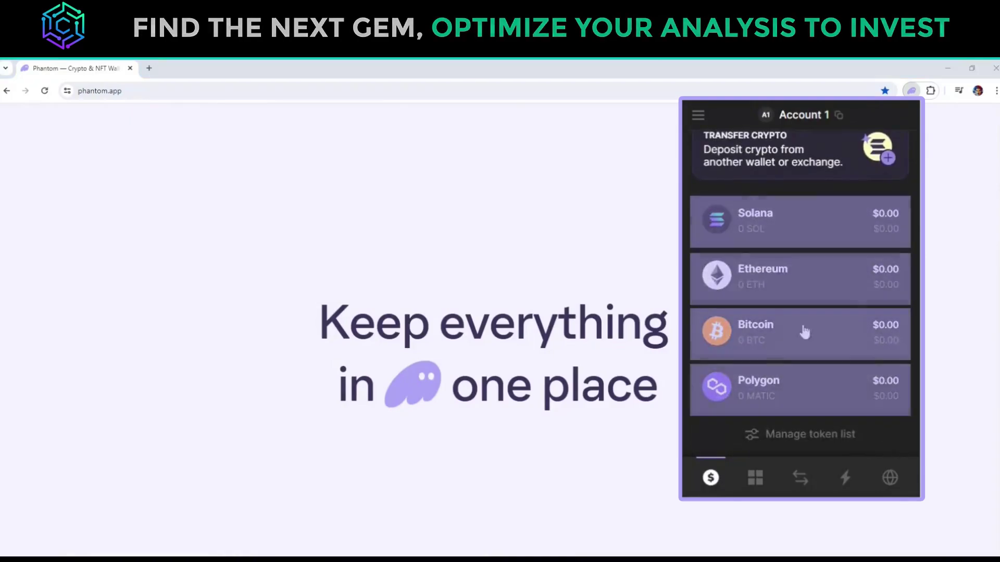
pyautogui.click(699, 117)
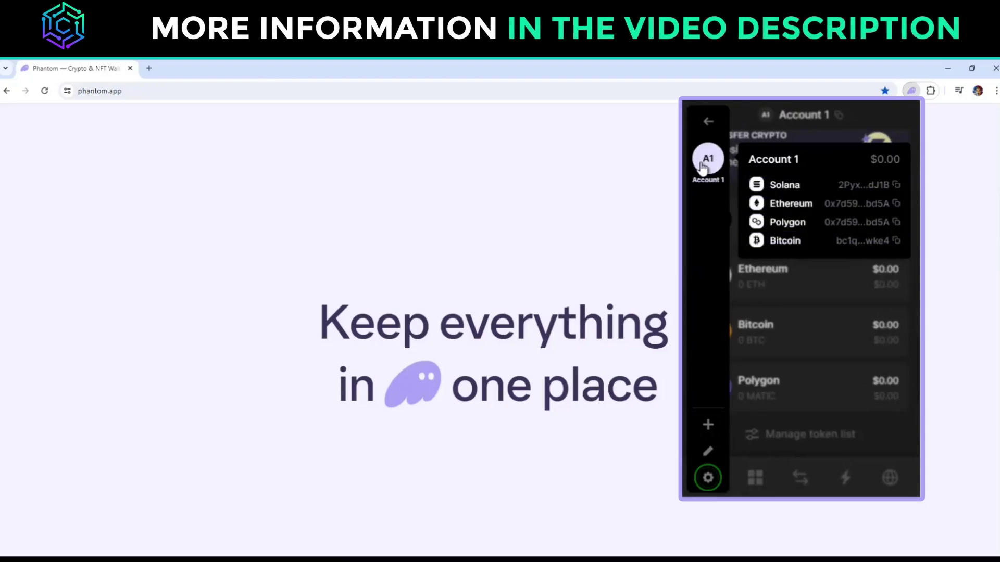
# - Open Settings > Preferences and view the Display Language options
pyautogui.click(708, 478)
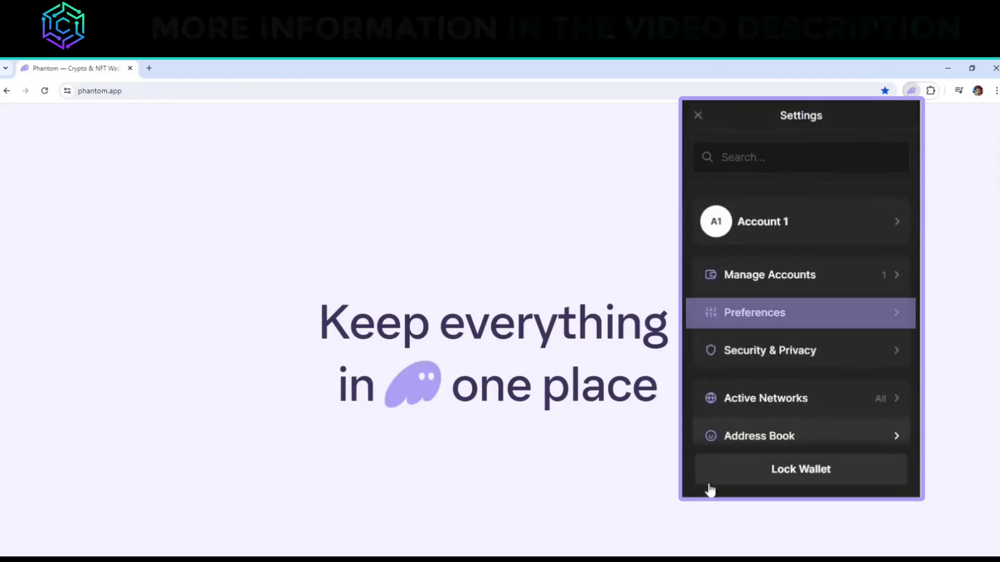
pyautogui.click(820, 312)
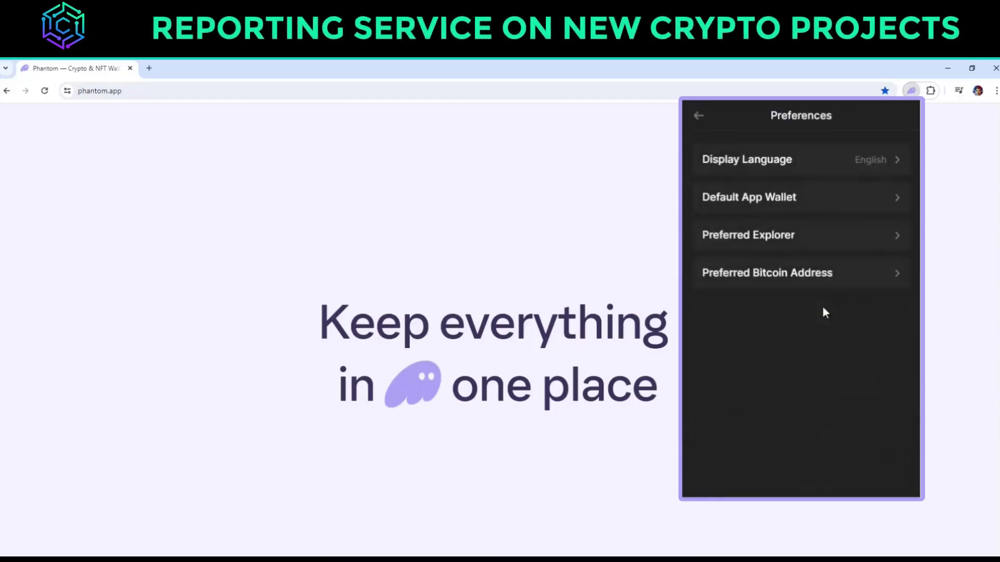
pyautogui.click(821, 167)
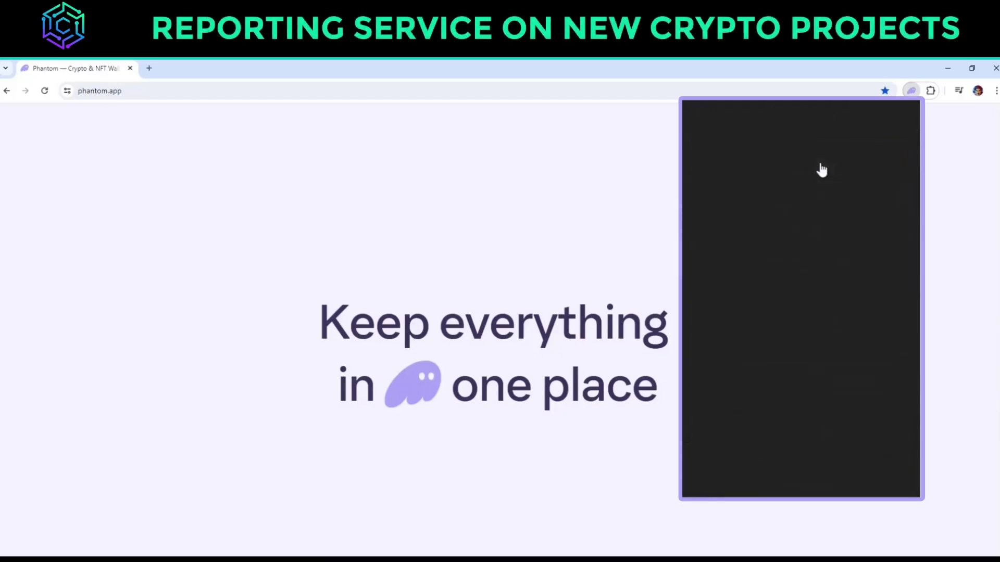
pyautogui.click(699, 116)
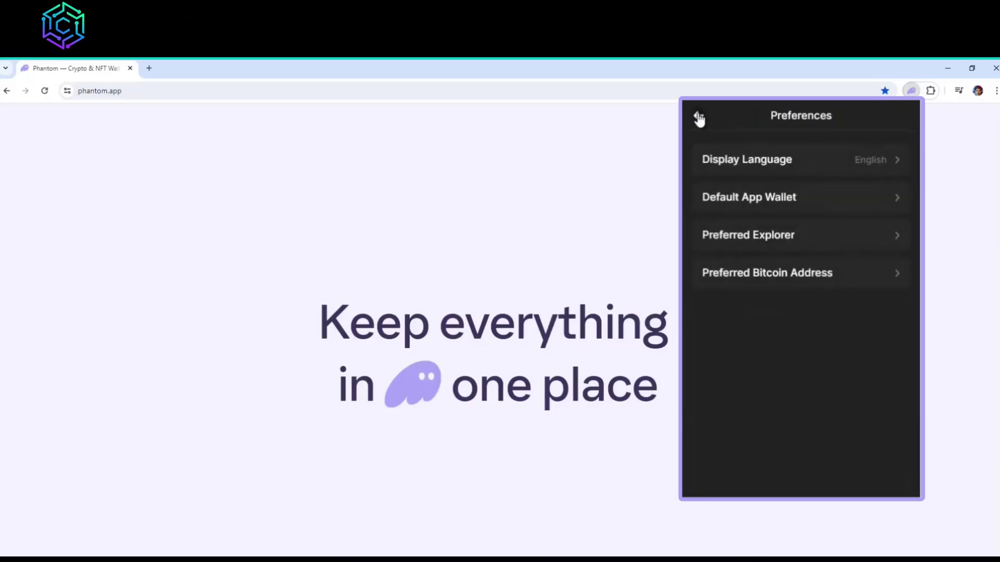
# - Try Solana Explorer and Solana FM, leaving the preferred explorer on Solscan
pyautogui.click(828, 241)
pyautogui.click(828, 251)
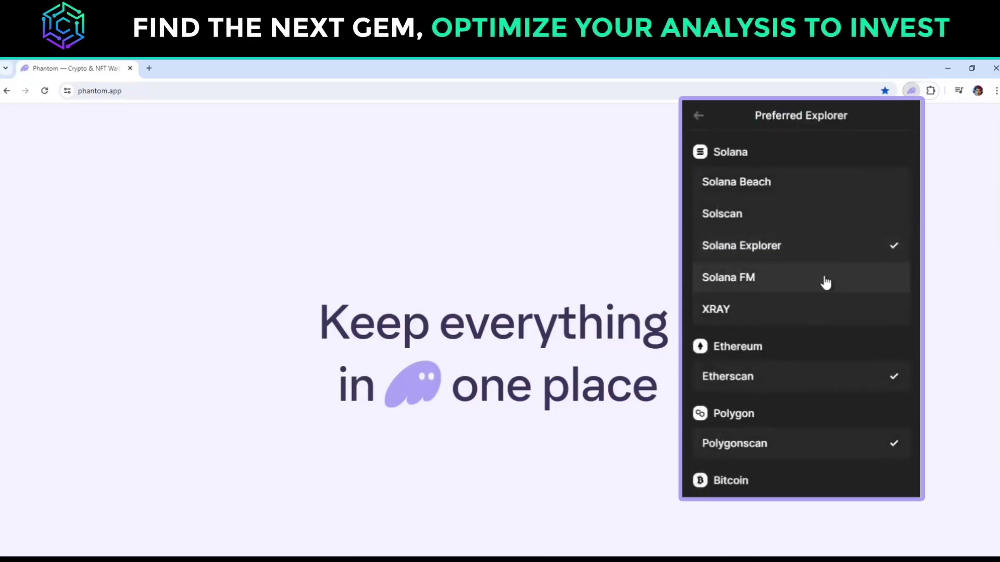
pyautogui.click(824, 281)
pyautogui.click(847, 221)
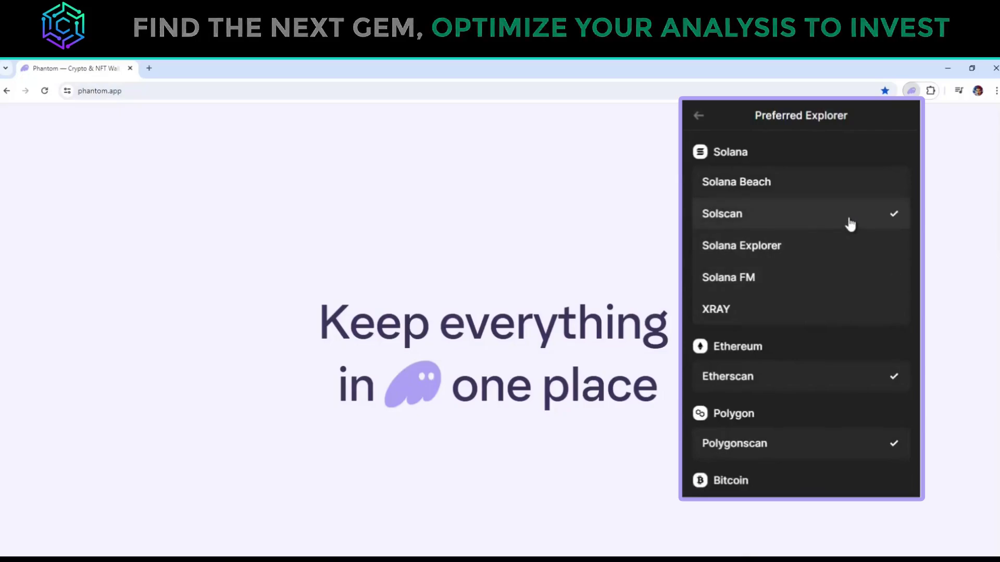
pyautogui.click(699, 115)
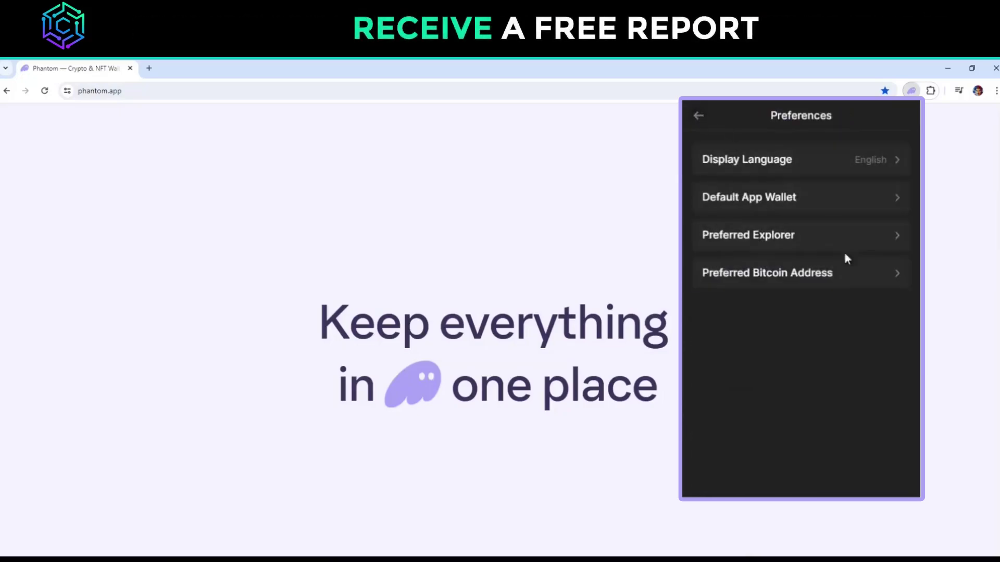
# - Toggle Taproot Bitcoin addresses on and off, keeping only Native Segwit enabled
pyautogui.click(858, 280)
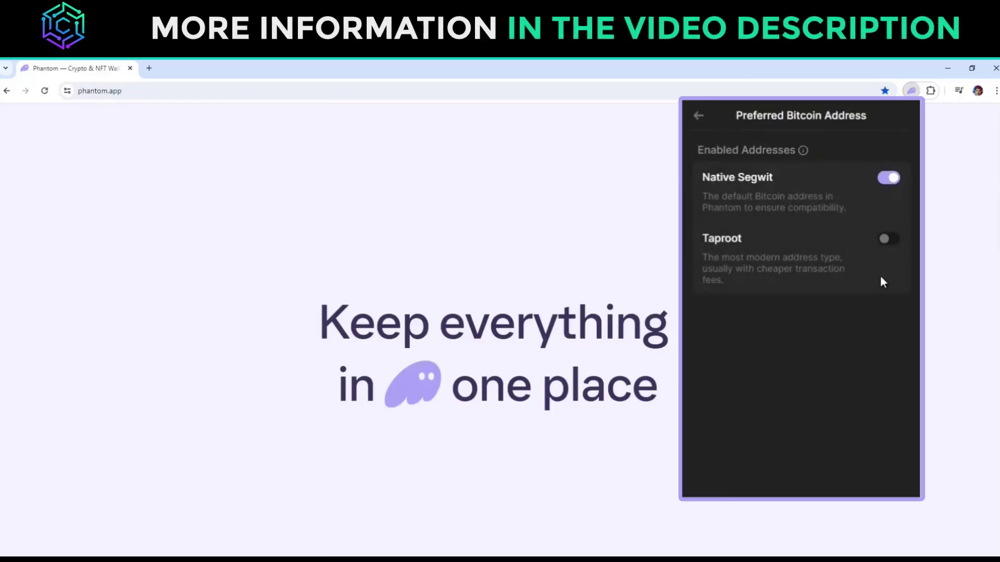
pyautogui.click(896, 245)
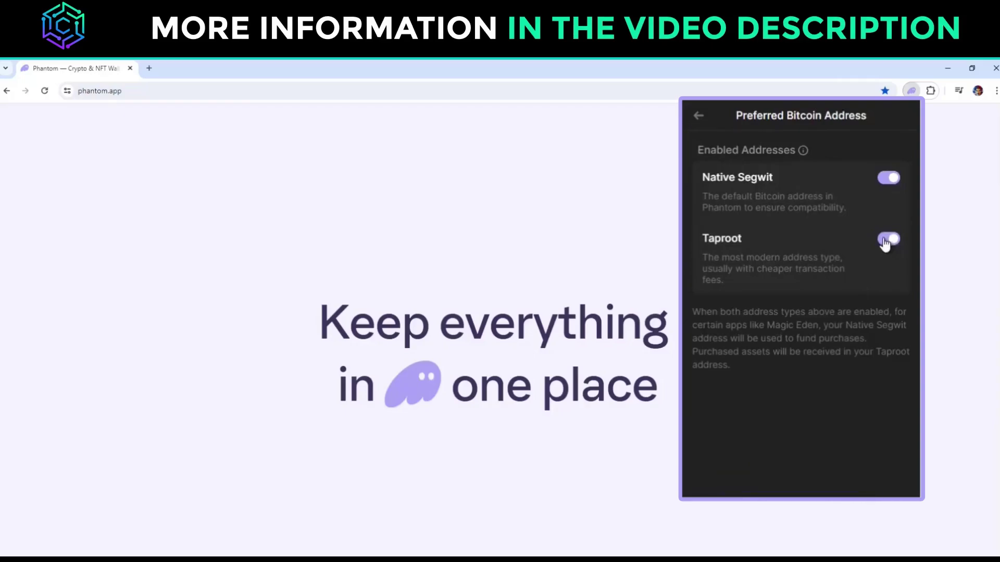
pyautogui.click(884, 242)
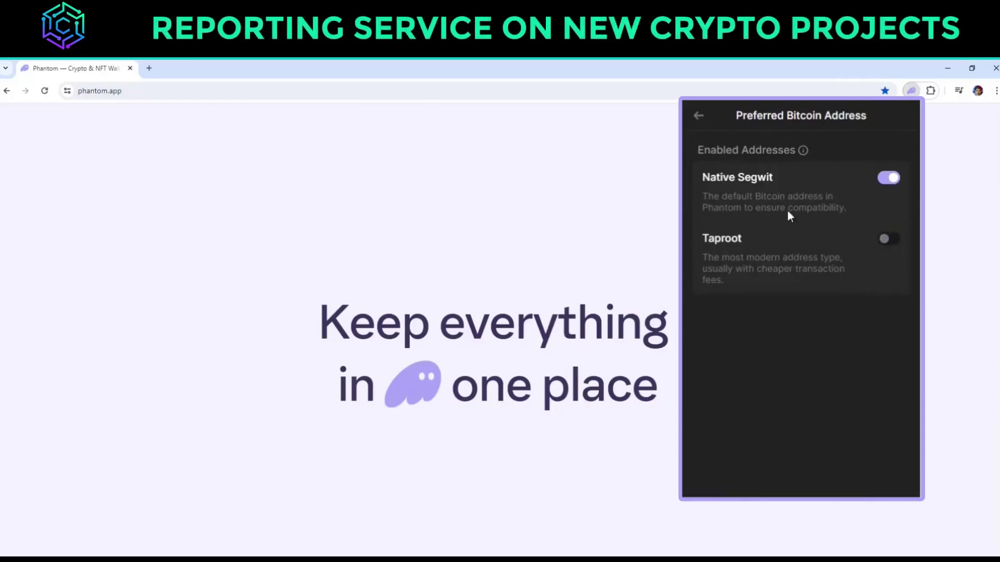
pyautogui.click(698, 117)
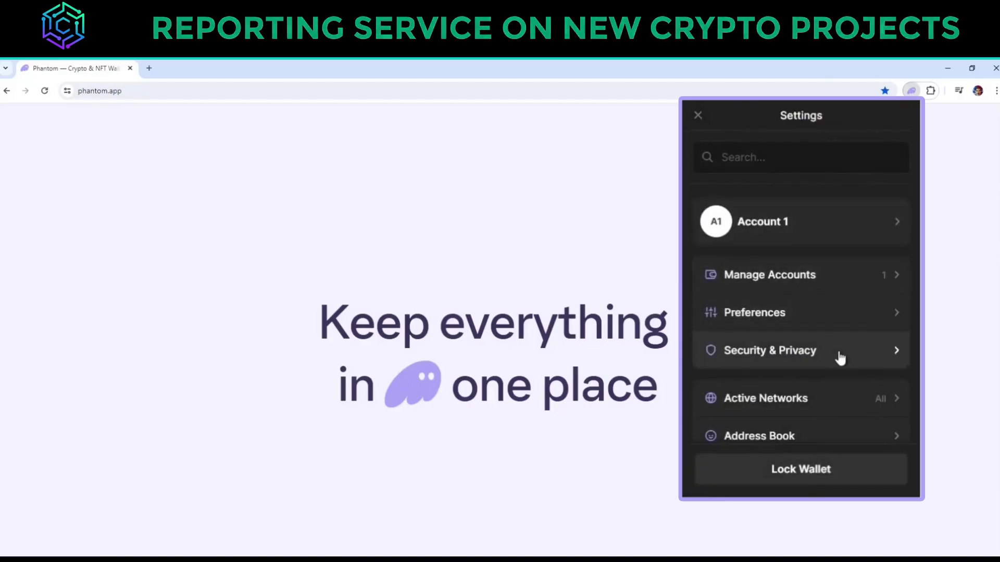
# - Set the Security & Privacy auto-lock timer to 5 minutes
pyautogui.click(839, 356)
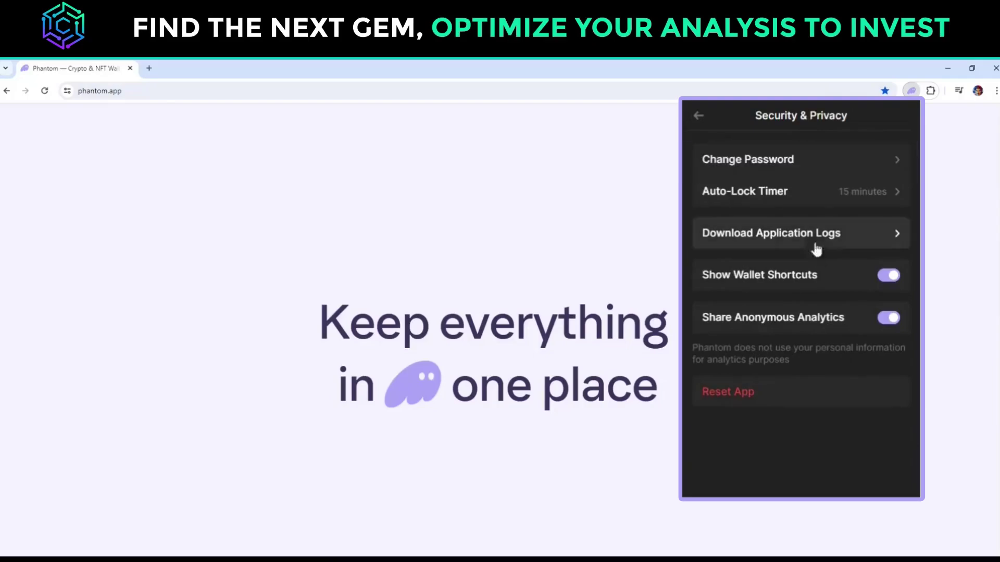
pyautogui.click(811, 198)
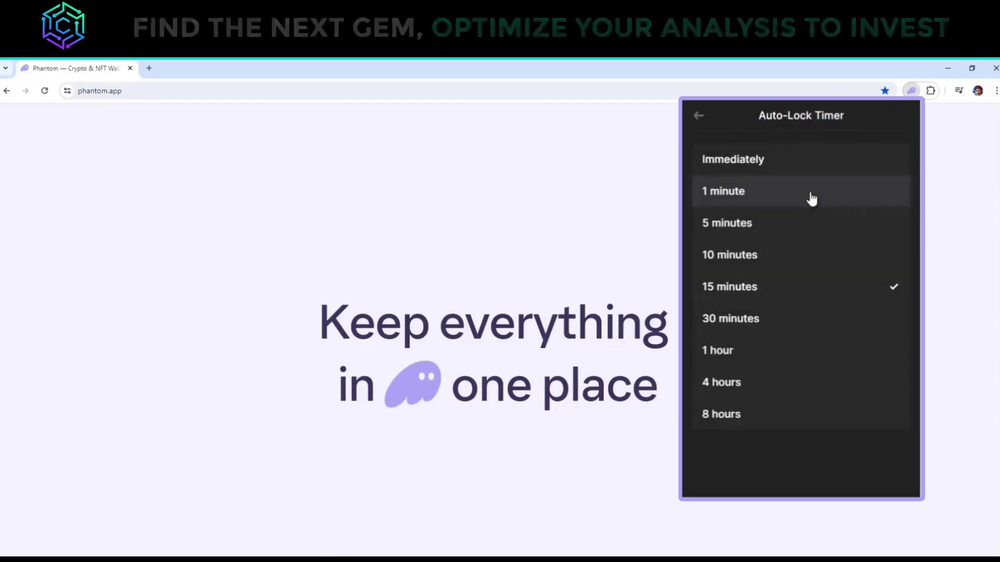
pyautogui.click(820, 228)
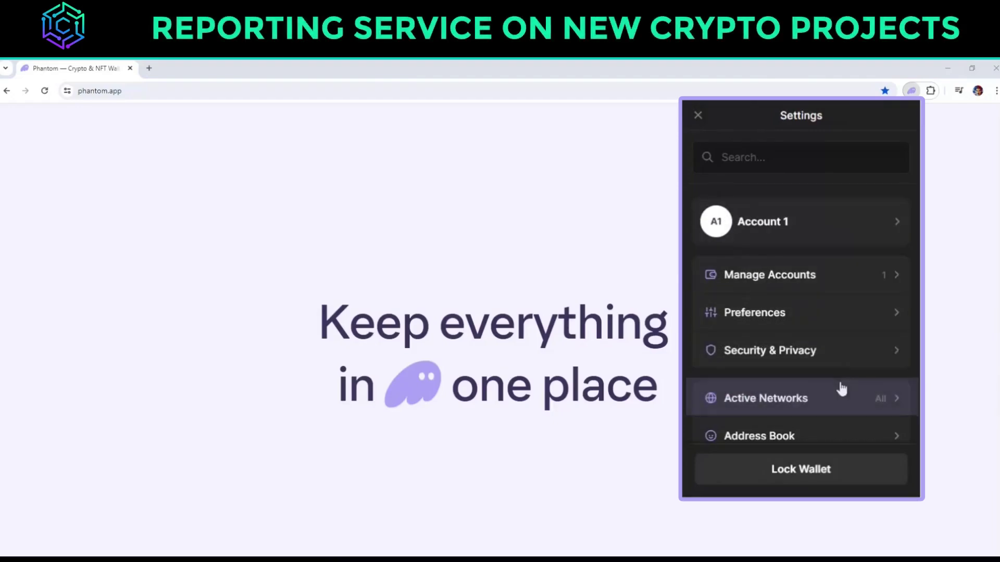
# - In Active Networks, enable Bitcoin and Polygon and switch Ethereum off
pyautogui.click(849, 401)
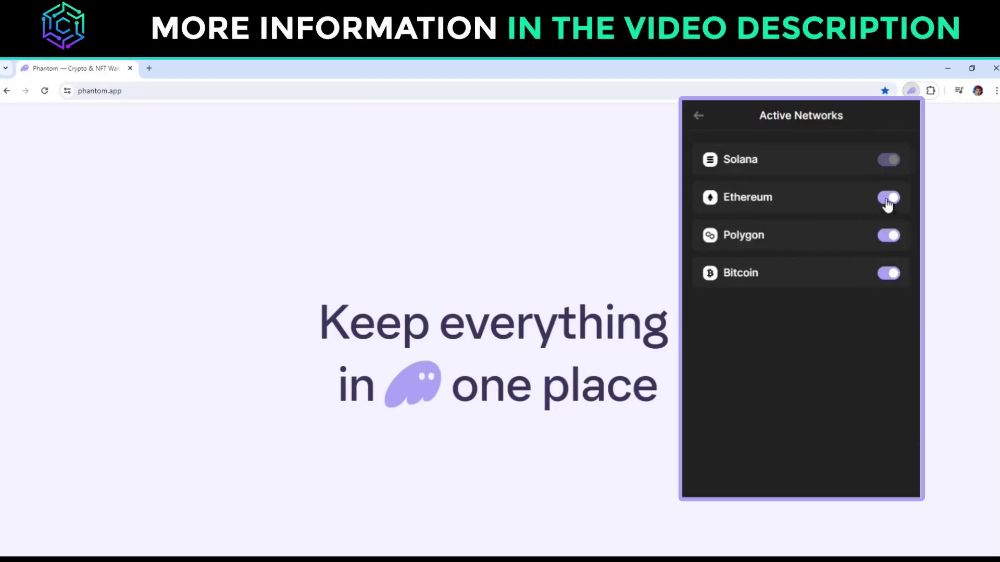
pyautogui.click(891, 275)
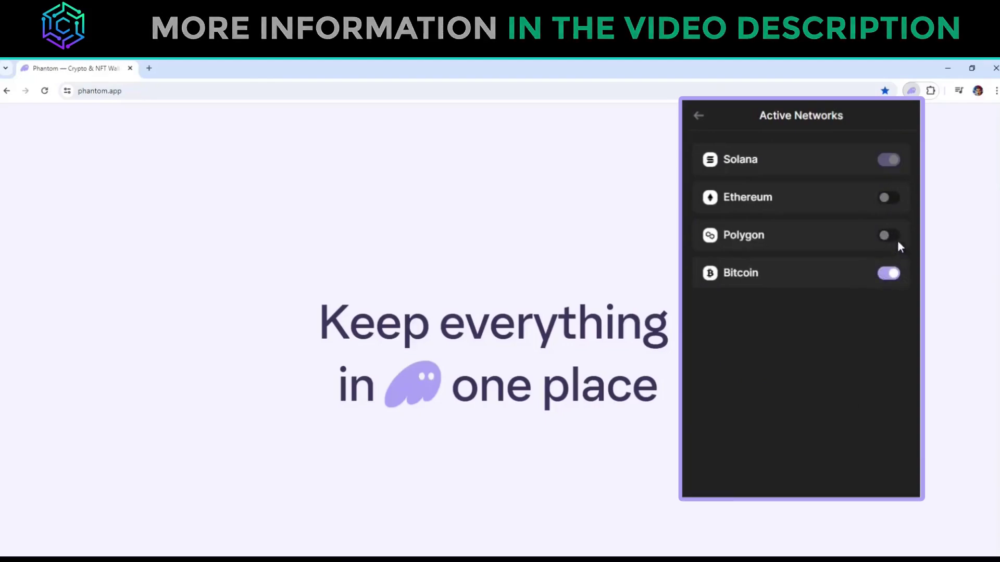
pyautogui.click(892, 203)
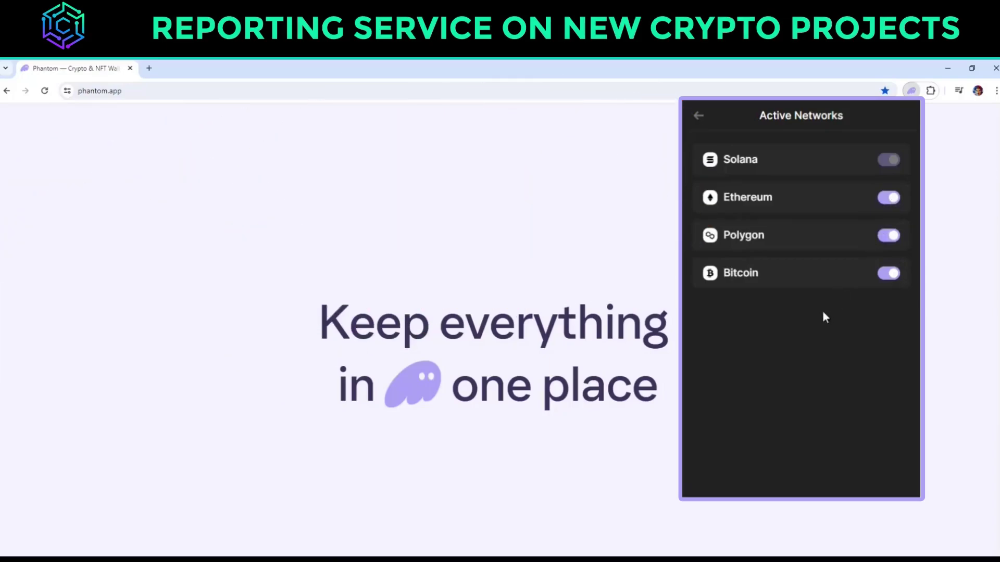
pyautogui.click(886, 199)
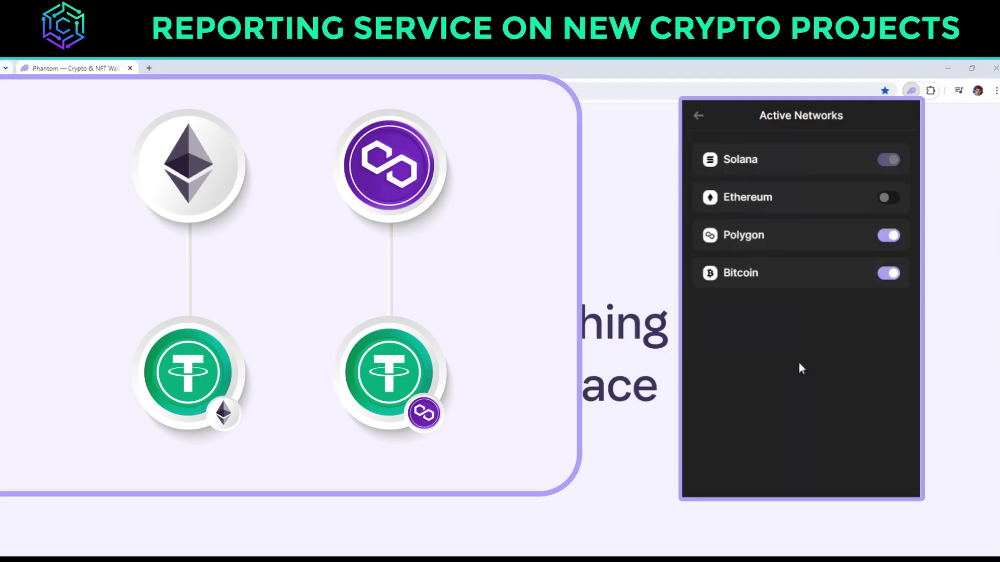
pyautogui.click(697, 116)
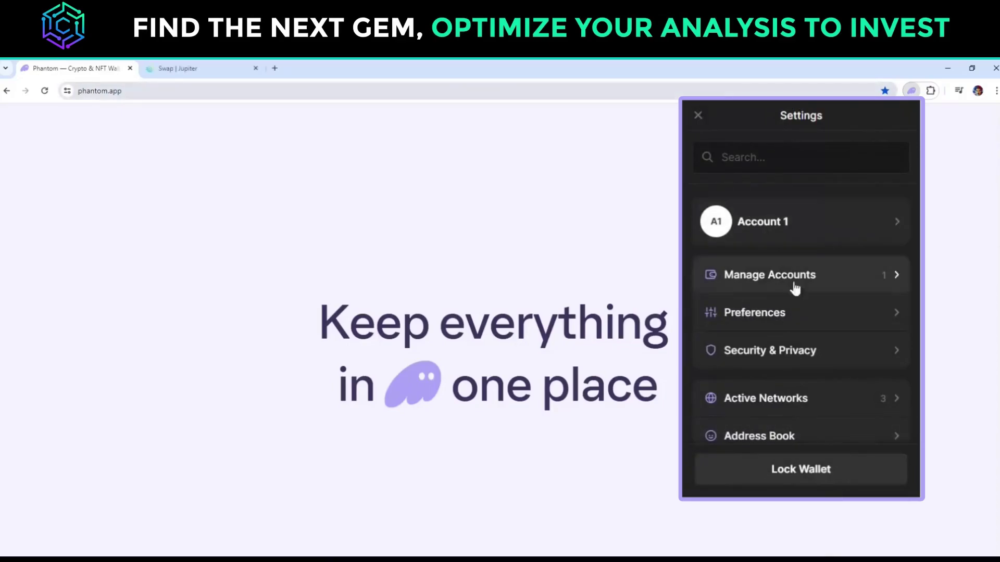
# - Disconnect jup.ag from Connected Apps and return to Settings
pyautogui.scroll(-2, 888, 427)
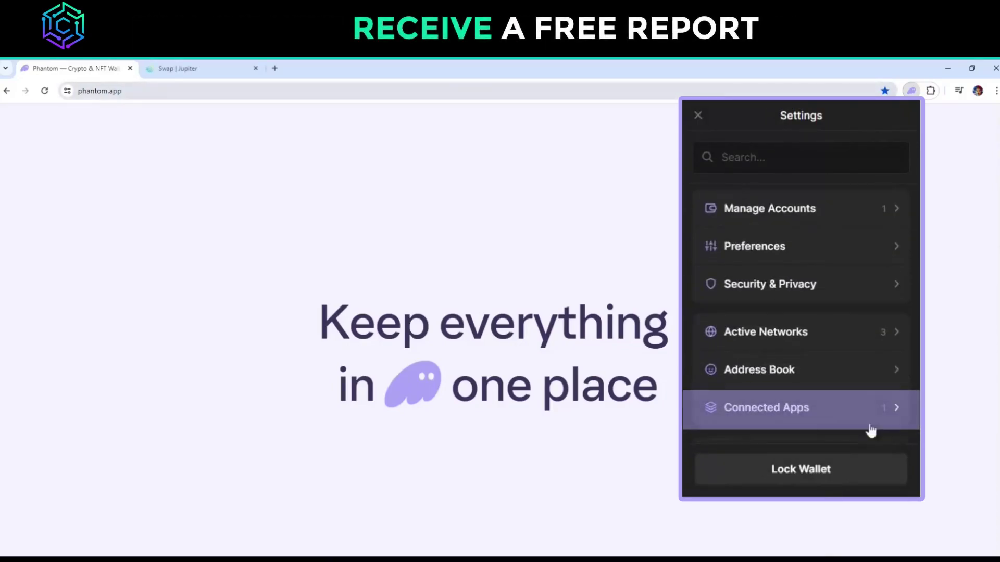
pyautogui.click(838, 413)
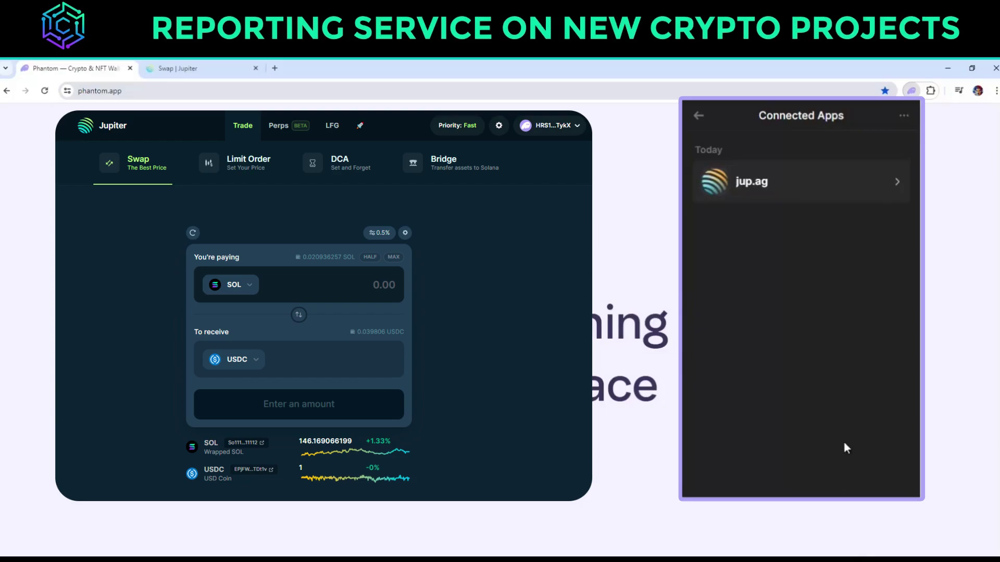
pyautogui.click(817, 179)
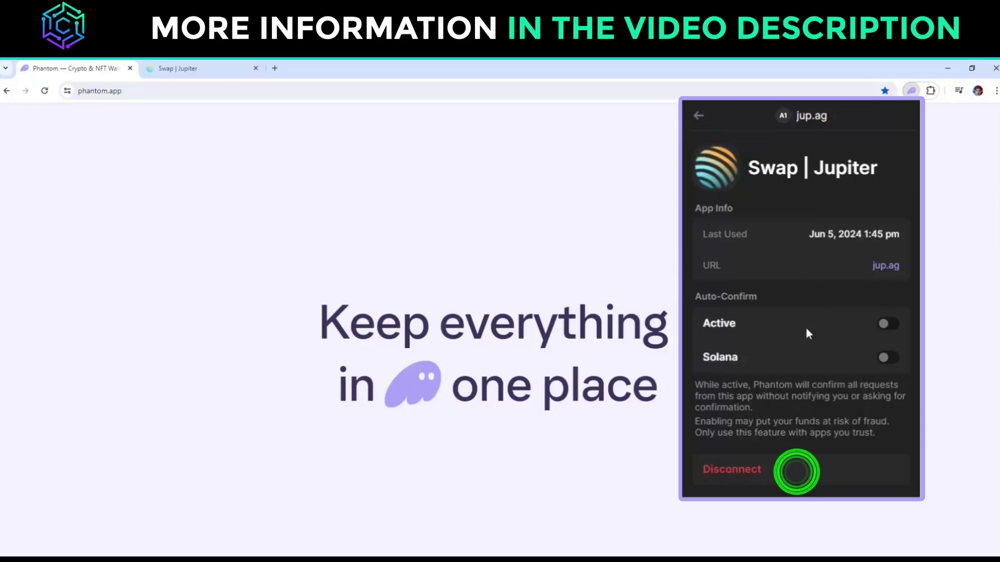
pyautogui.click(808, 471)
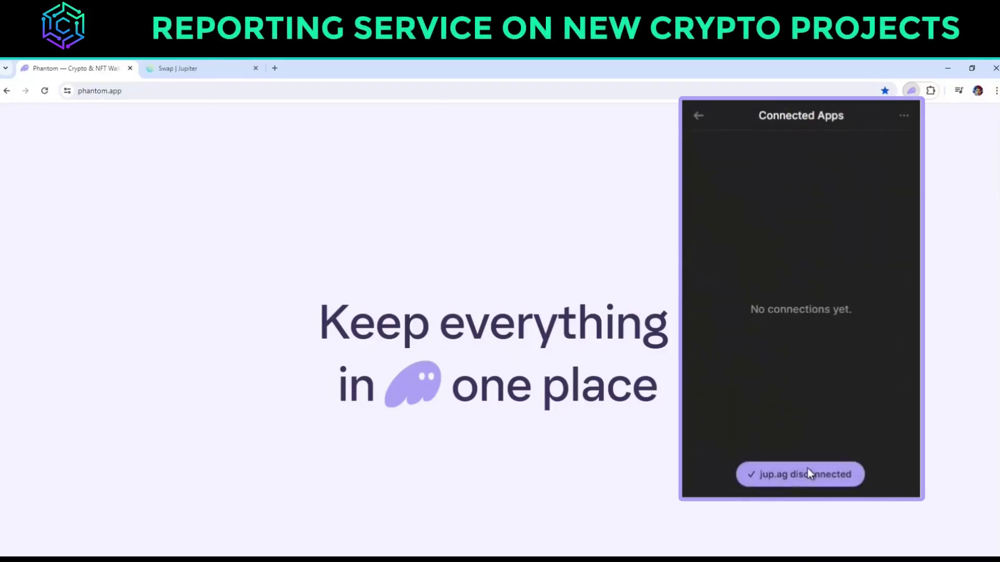
pyautogui.click(696, 115)
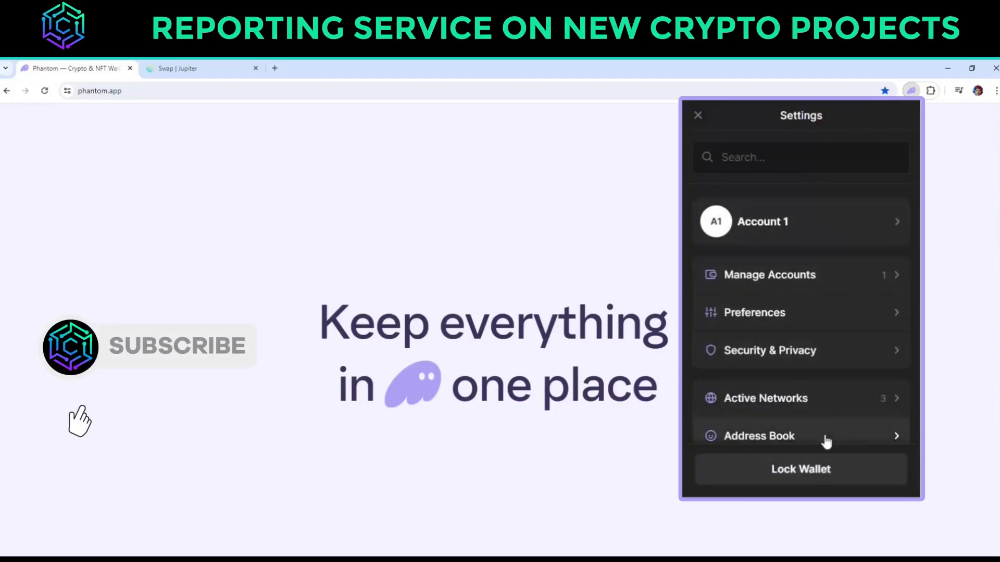
# - Lock the wallet, then unlock it by pasting the password
pyautogui.click(853, 471)
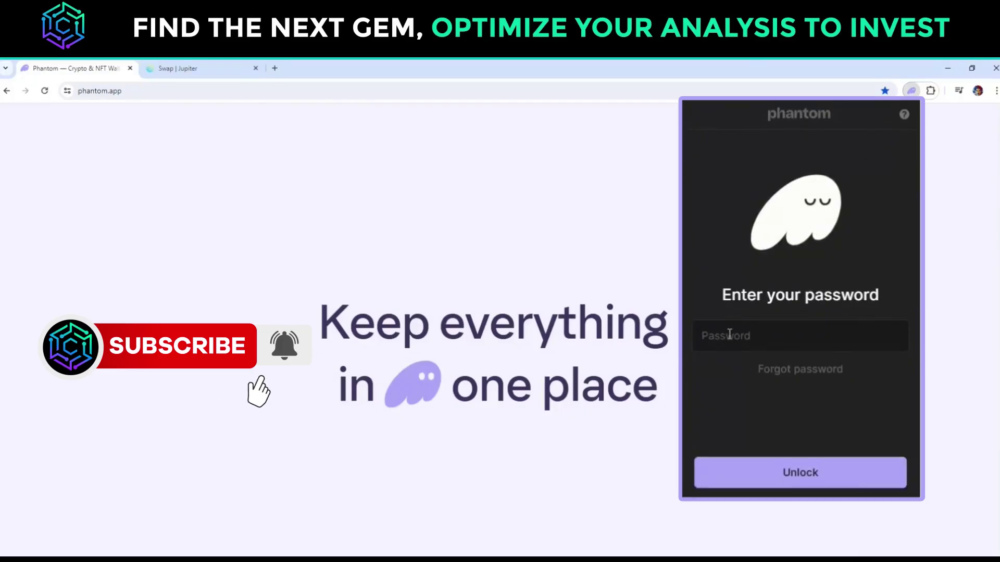
pyautogui.hotkey('ctrl', 'v')
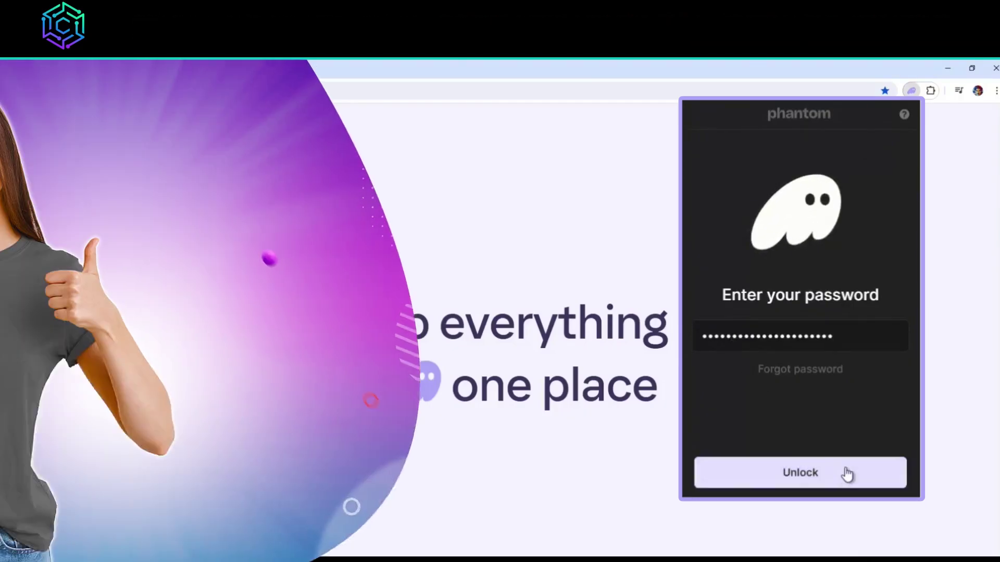
pyautogui.click(845, 468)
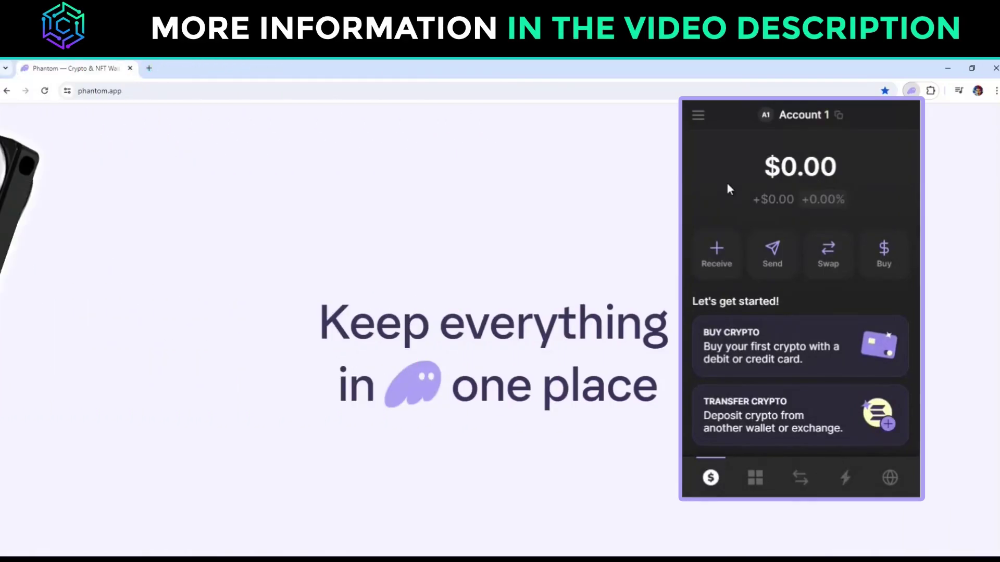
# - Create a new Phantom account named Crypto Market, then reopen the Add / Connect Wallet options
pyautogui.click(696, 115)
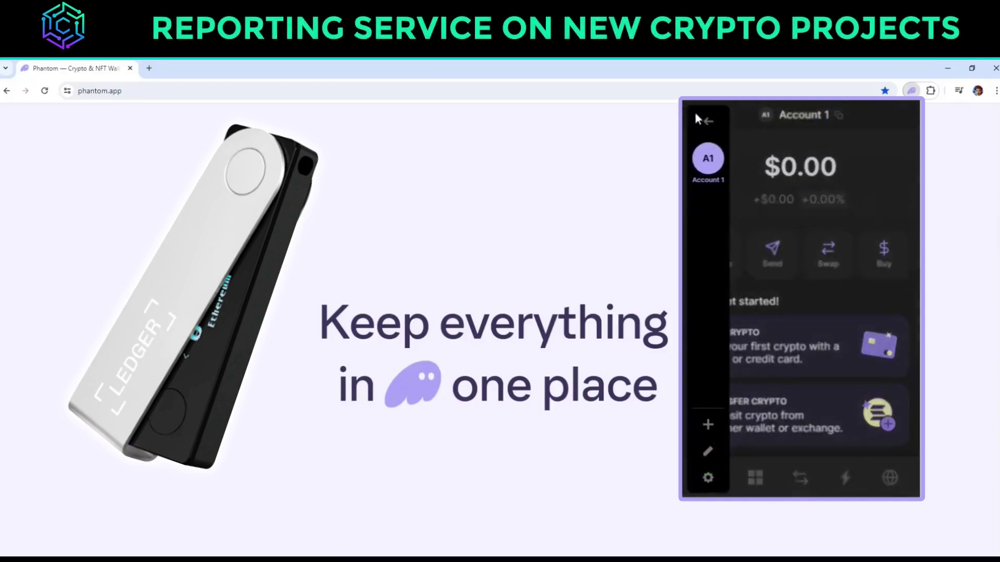
pyautogui.click(709, 453)
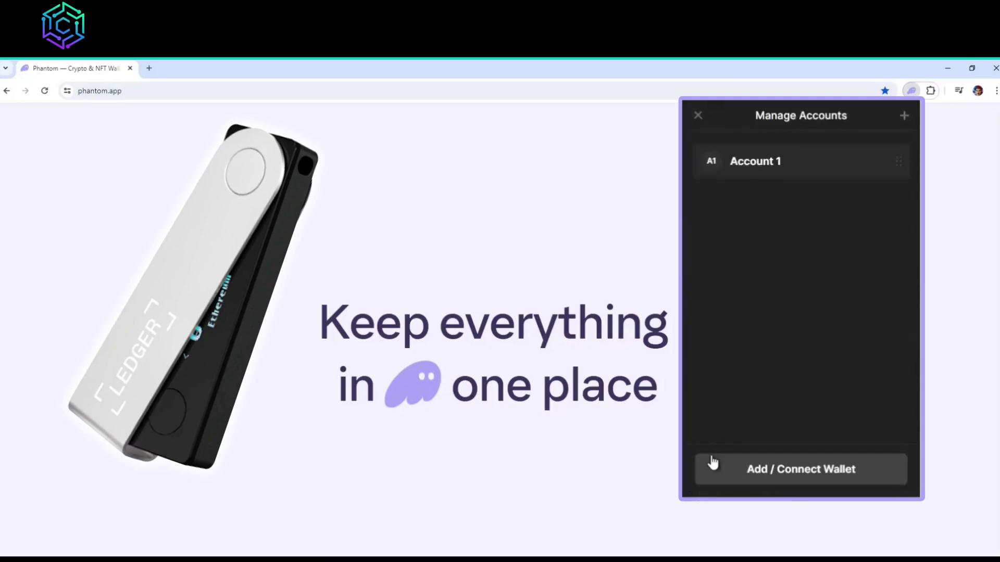
pyautogui.click(740, 475)
pyautogui.click(793, 245)
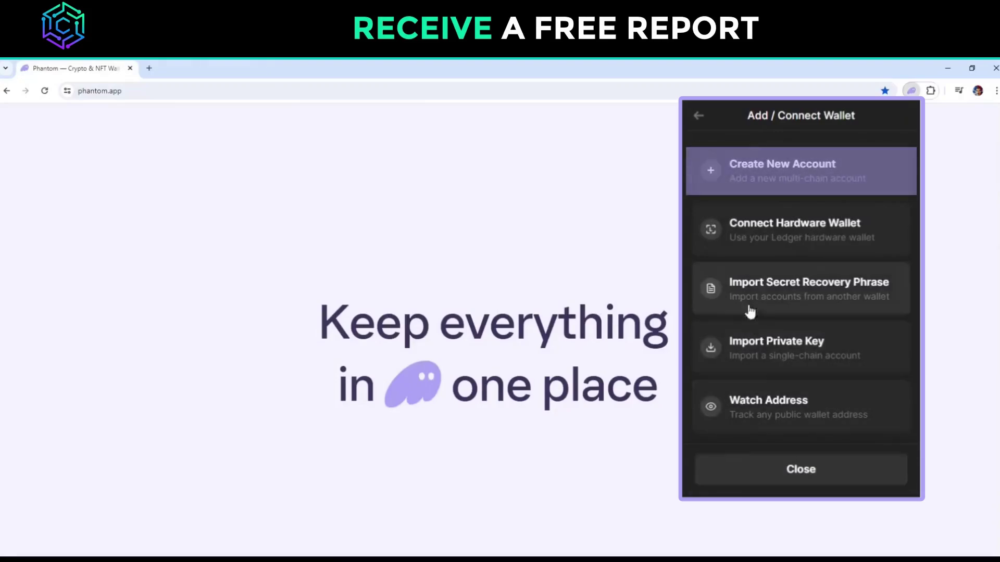
pyautogui.click(793, 174)
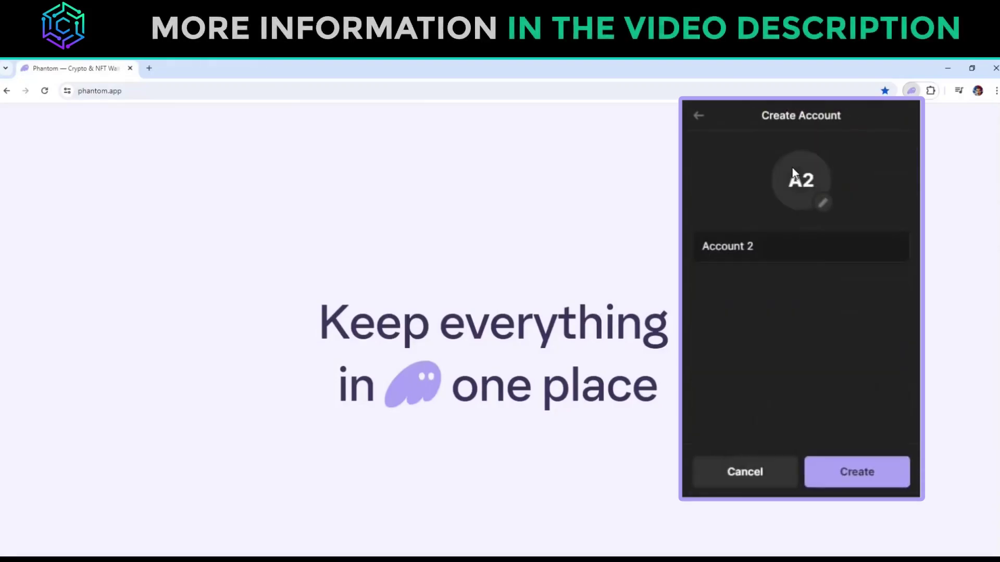
pyautogui.write('Crypto Market')
pyautogui.click(882, 476)
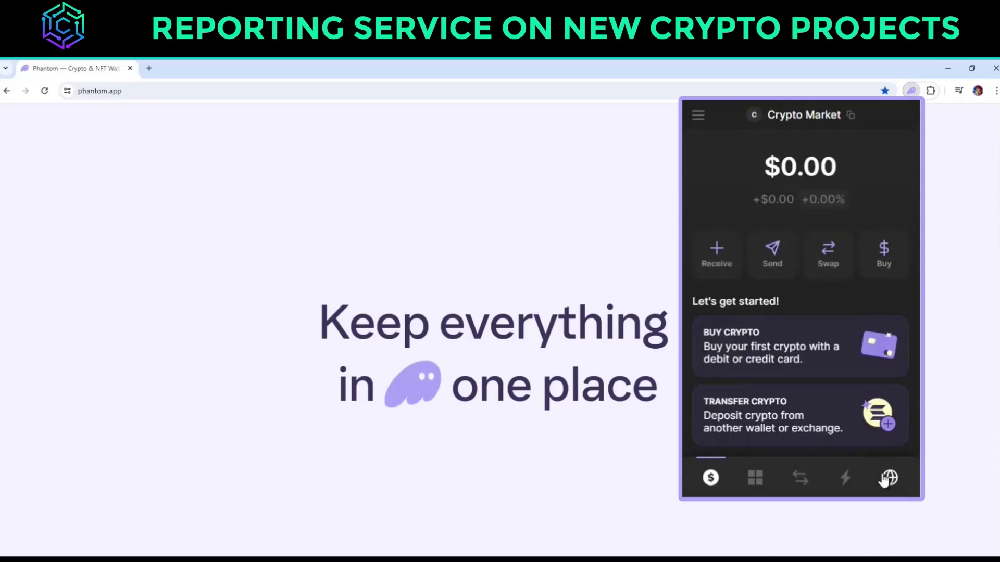
pyautogui.click(698, 116)
pyautogui.moveTo(707, 206)
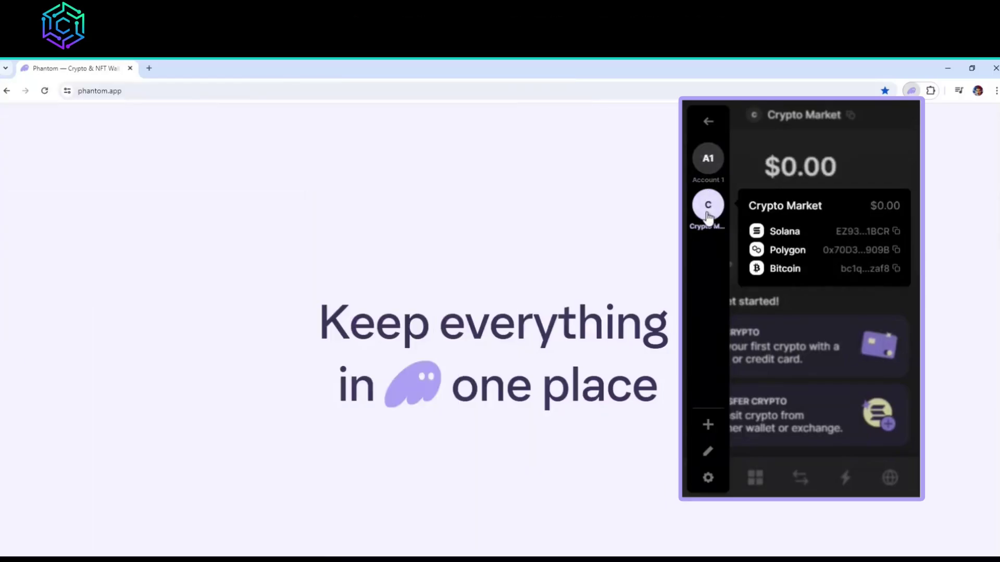
pyautogui.click(708, 425)
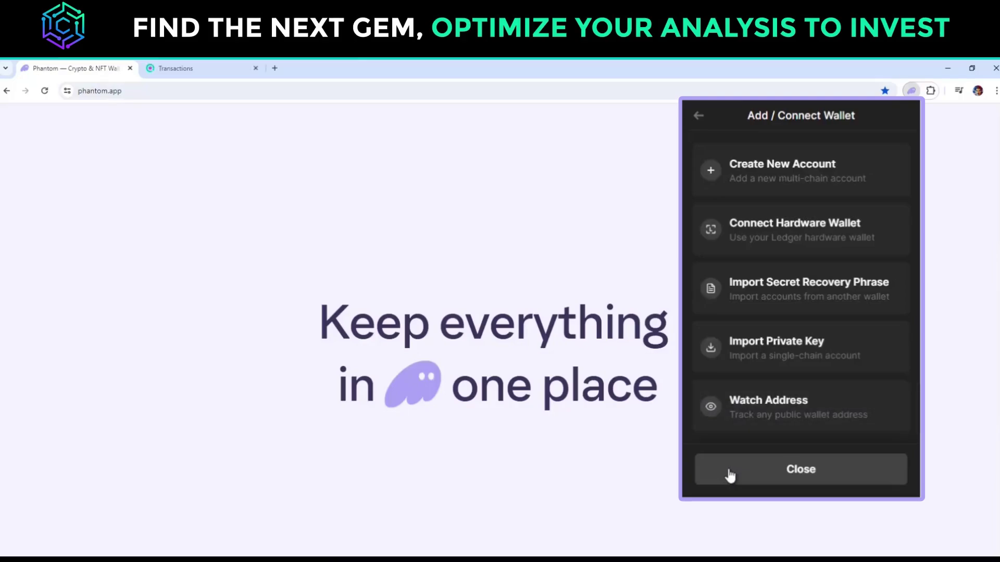
# - Start a watch-only address, fetching the Solana address from the Solscan tab
pyautogui.click(866, 408)
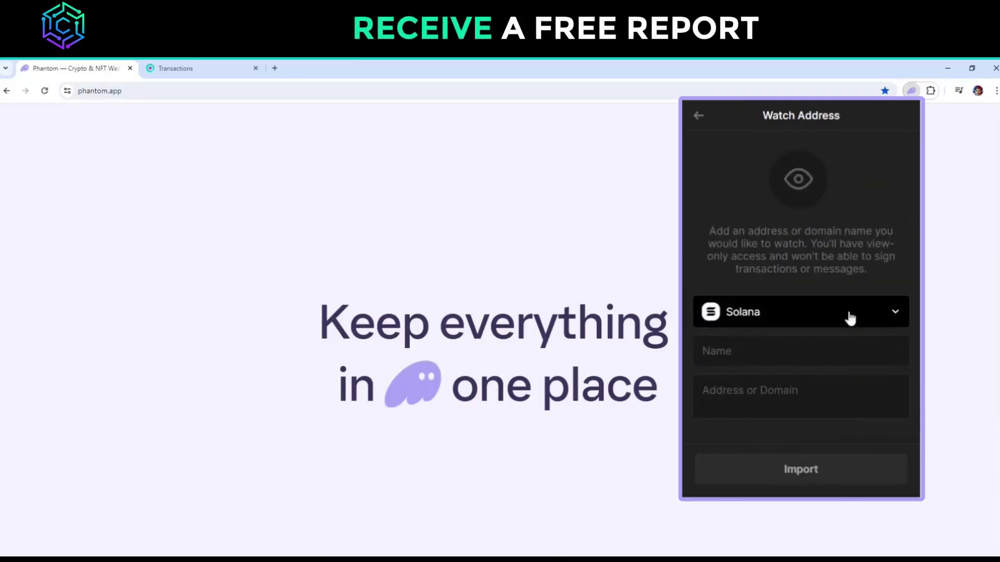
pyautogui.click(199, 69)
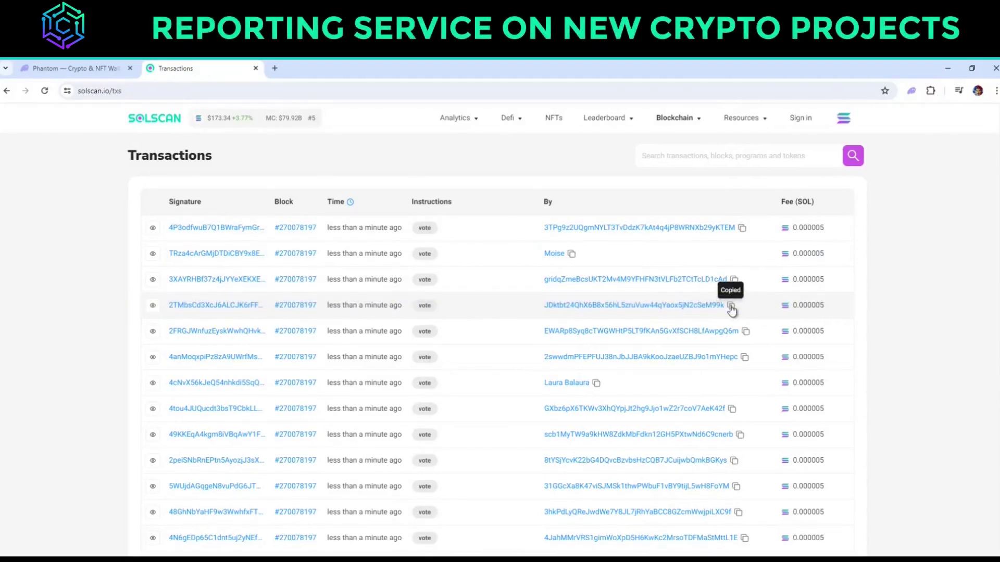
pyautogui.click(72, 66)
pyautogui.click(912, 90)
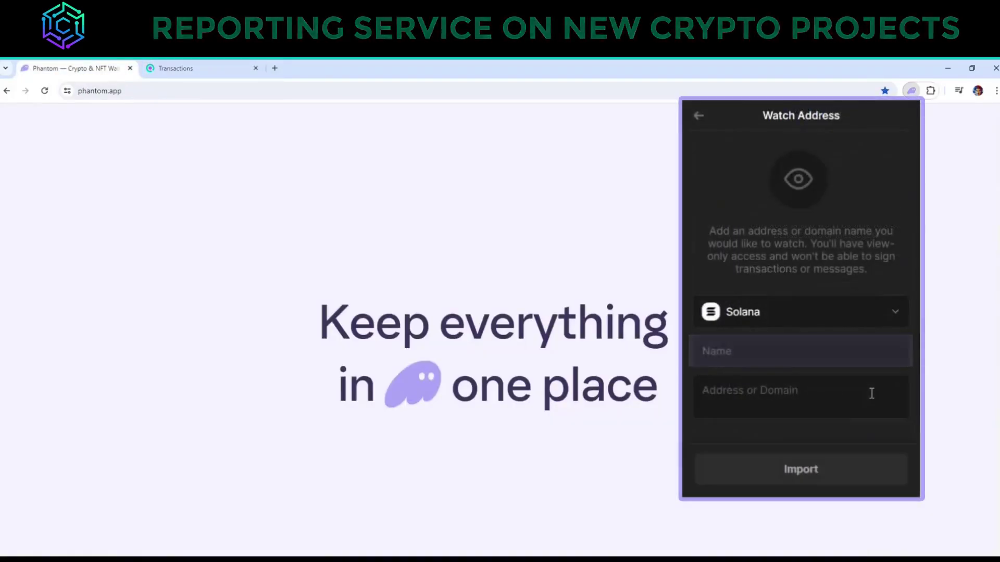
# - Name the watched account XLC, paste its Solana address, and import it
pyautogui.click(775, 356)
pyautogui.write('XLC')
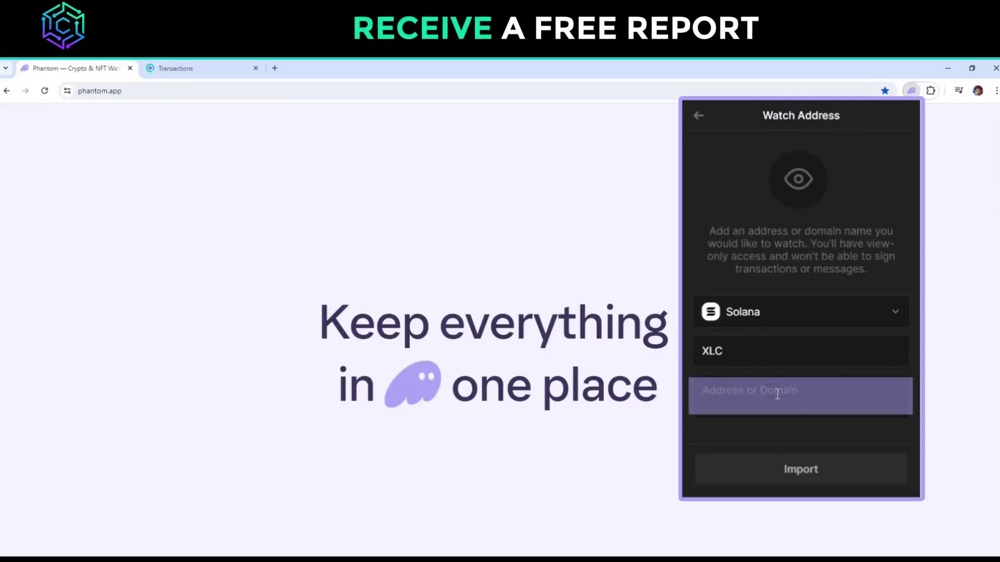
pyautogui.click(777, 394)
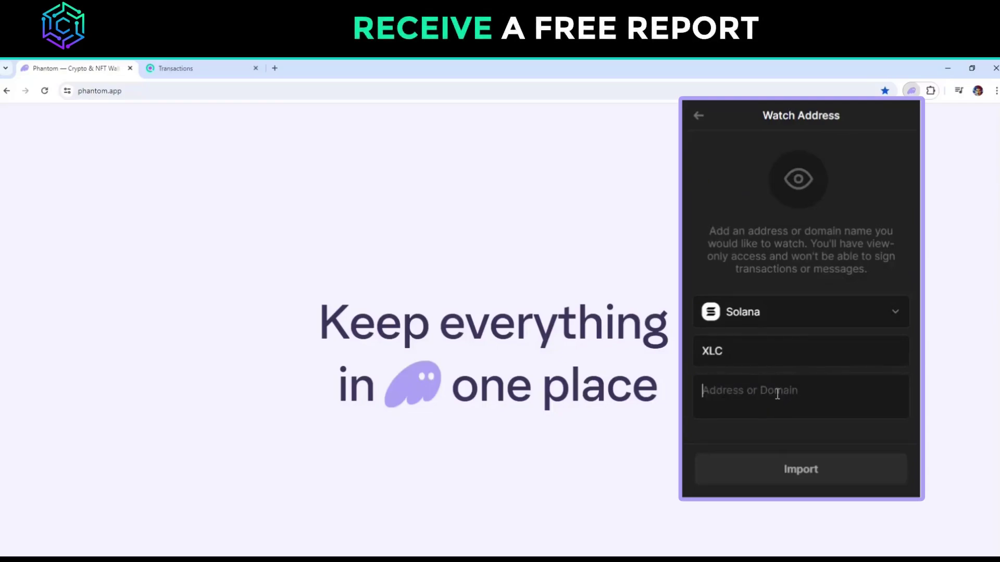
pyautogui.hotkey('ctrl', 'v')
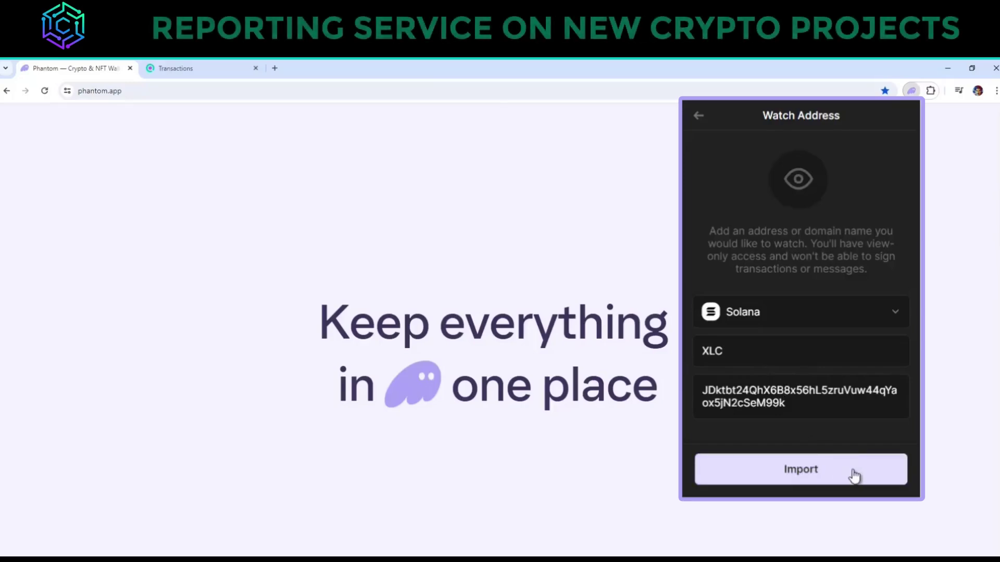
pyautogui.click(854, 476)
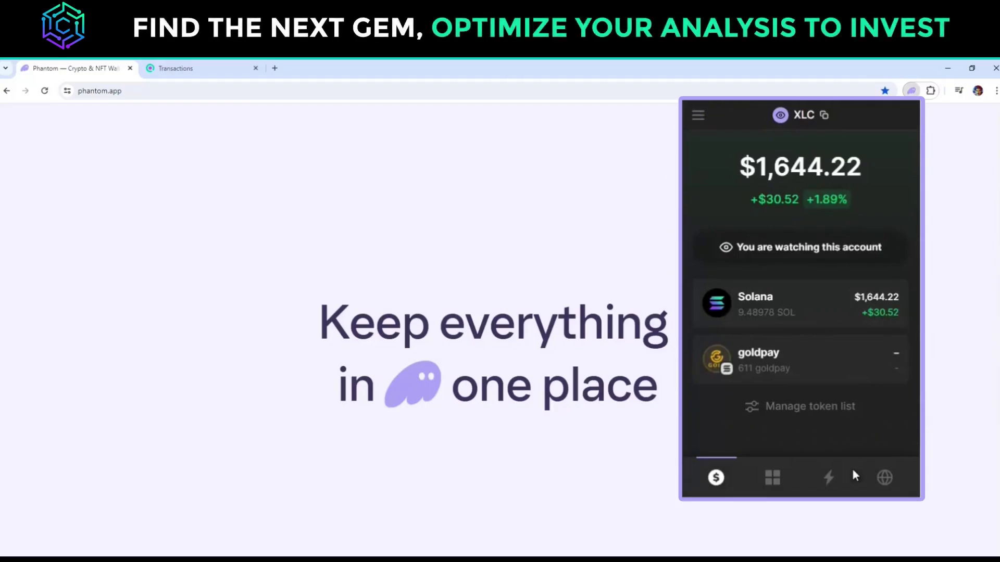
# - Remove the watch-only XLC account via Manage Accounts and confirm the removal
pyautogui.click(701, 117)
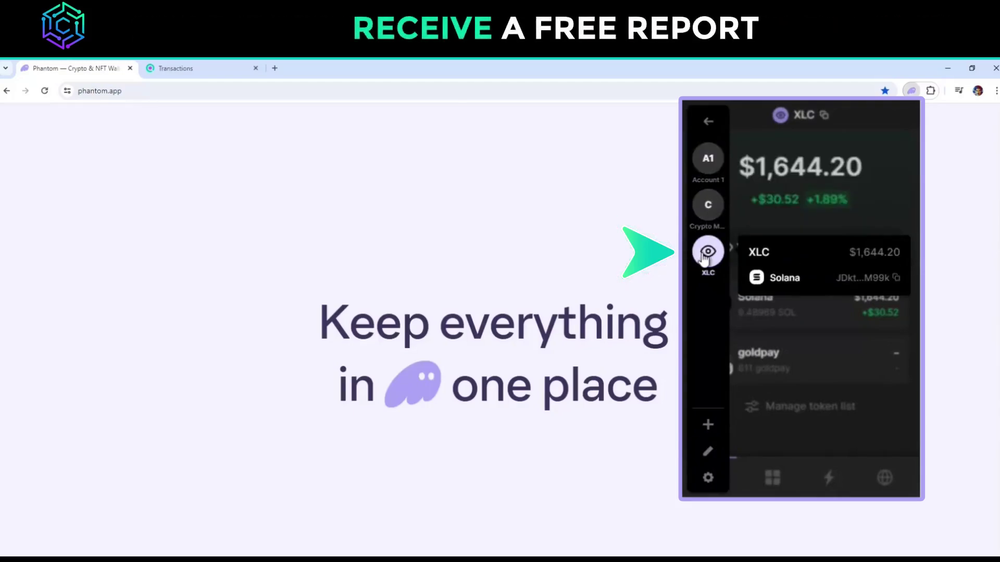
pyautogui.click(708, 454)
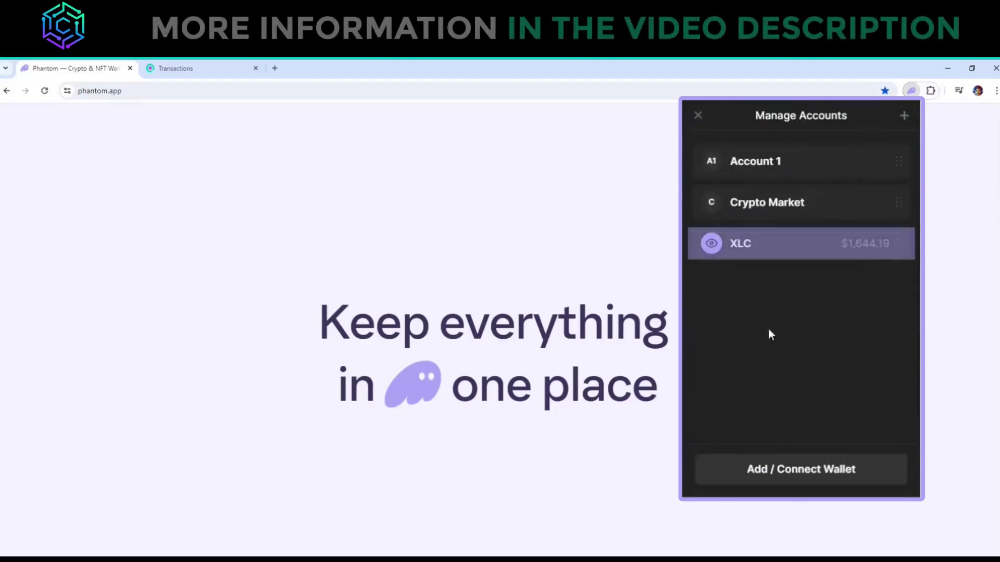
pyautogui.click(794, 247)
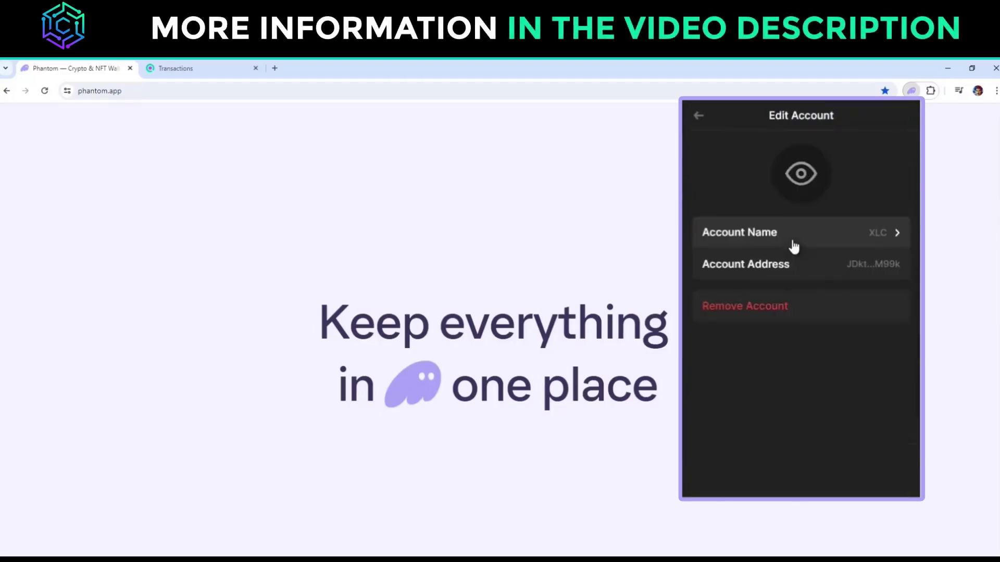
pyautogui.click(820, 314)
pyautogui.click(862, 475)
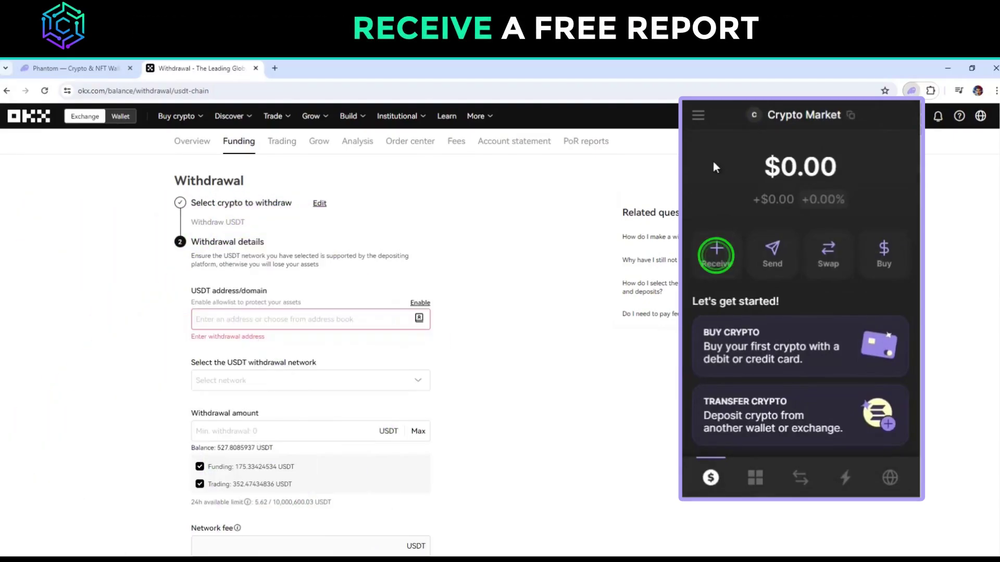
# - Show the Crypto Market account's receiving addresses to copy its Solana address
pyautogui.click(717, 253)
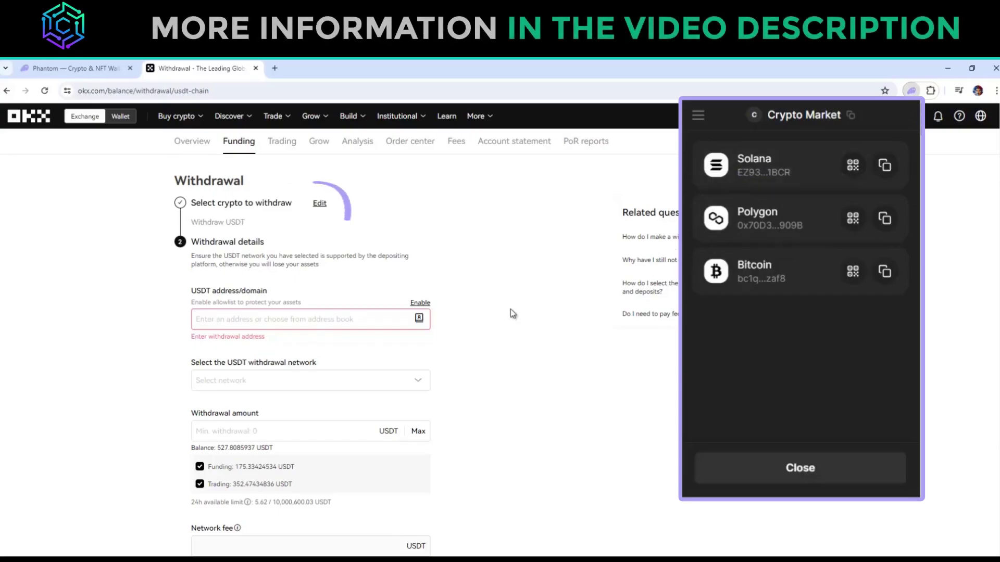
# - Withdraw 20 USDT-Solana from OKX to the pasted Phantom address, then check the deposit in Phantom
pyautogui.click(474, 319)
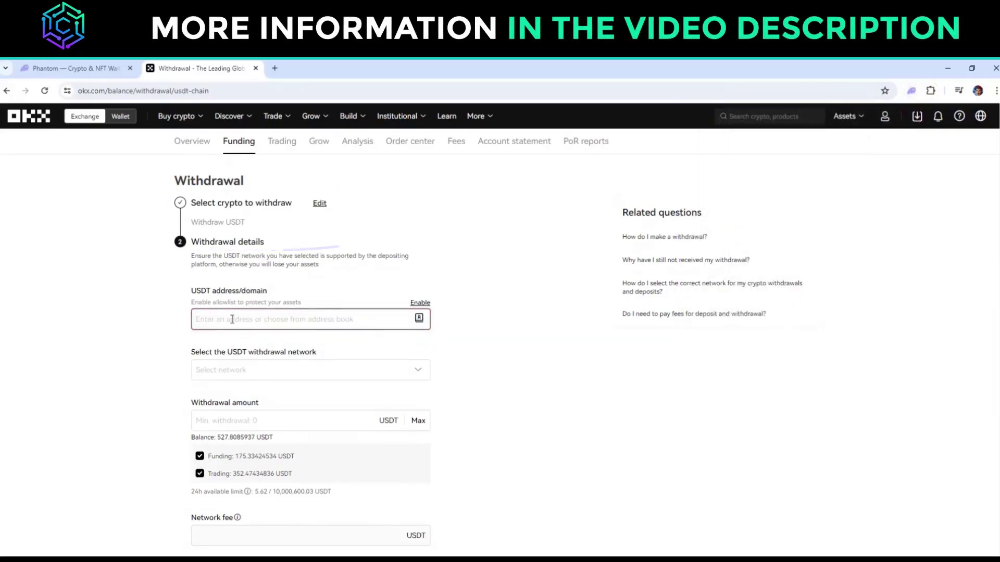
pyautogui.click(233, 320)
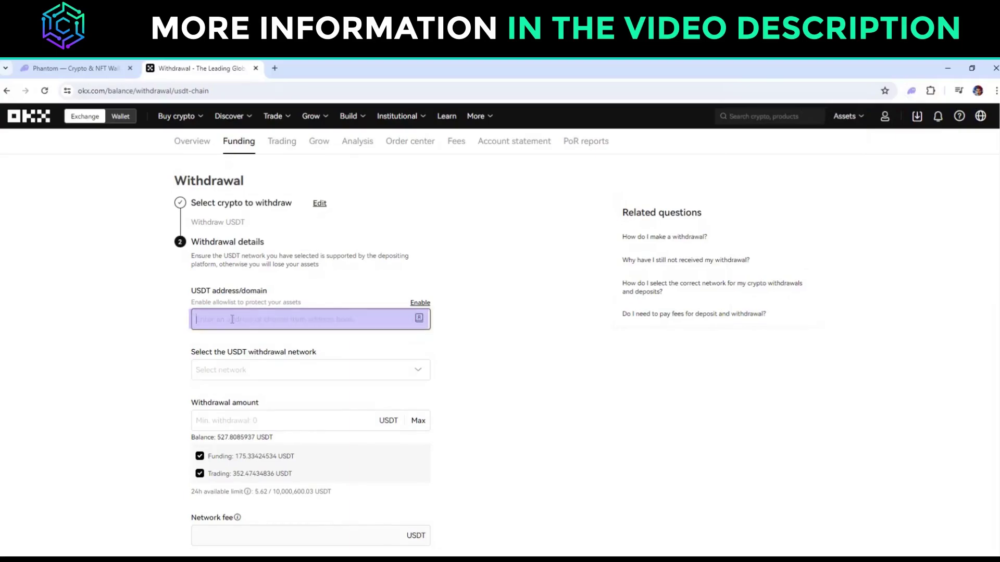
pyautogui.hotkey('ctrl', 'v')
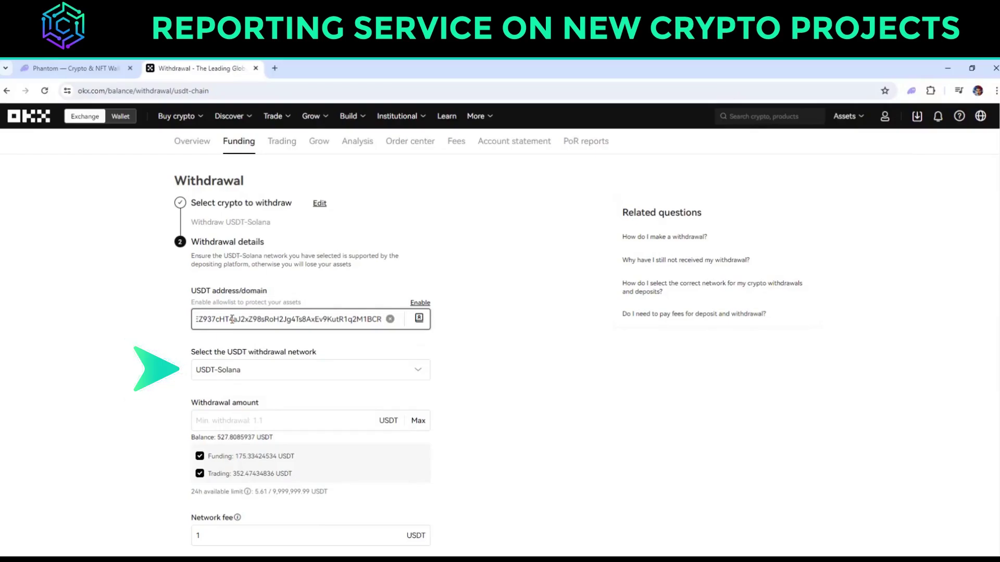
pyautogui.click(222, 423)
pyautogui.write('20')
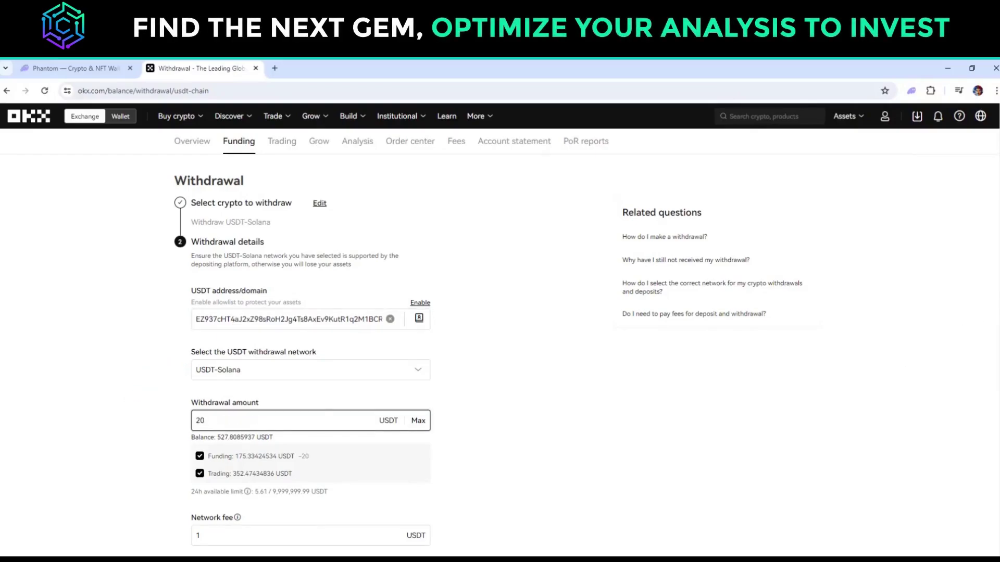
pyautogui.scroll(-2, 499, 329)
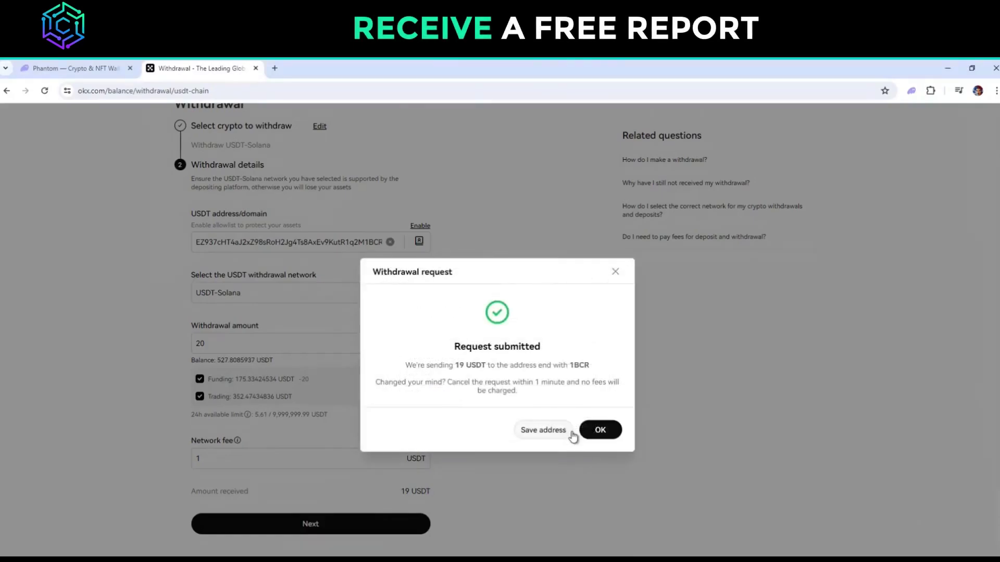
pyautogui.click(600, 430)
pyautogui.click(911, 91)
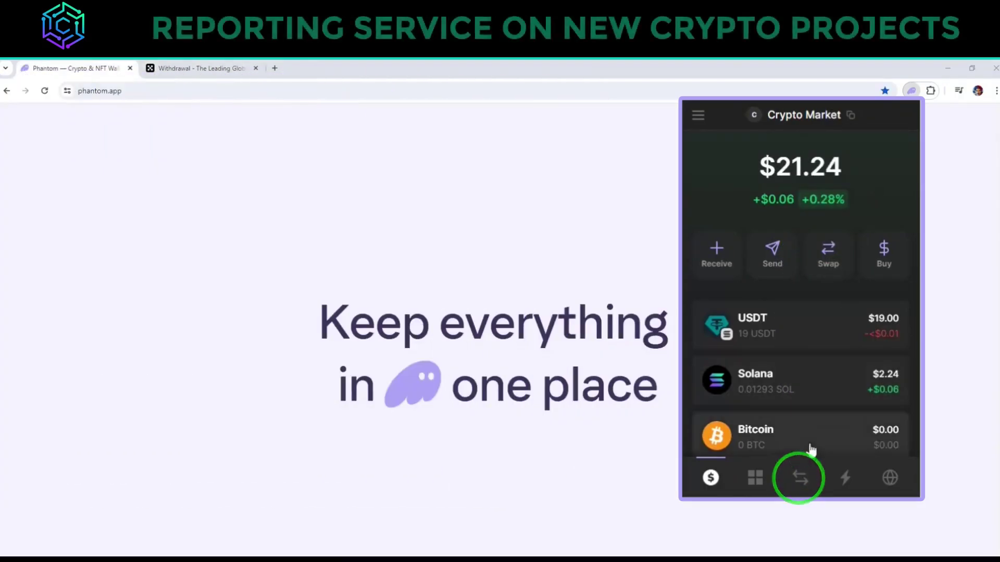
# - Set up a 15 USDT-to-Bonk swap in Phantom's Swap tab
pyautogui.click(801, 478)
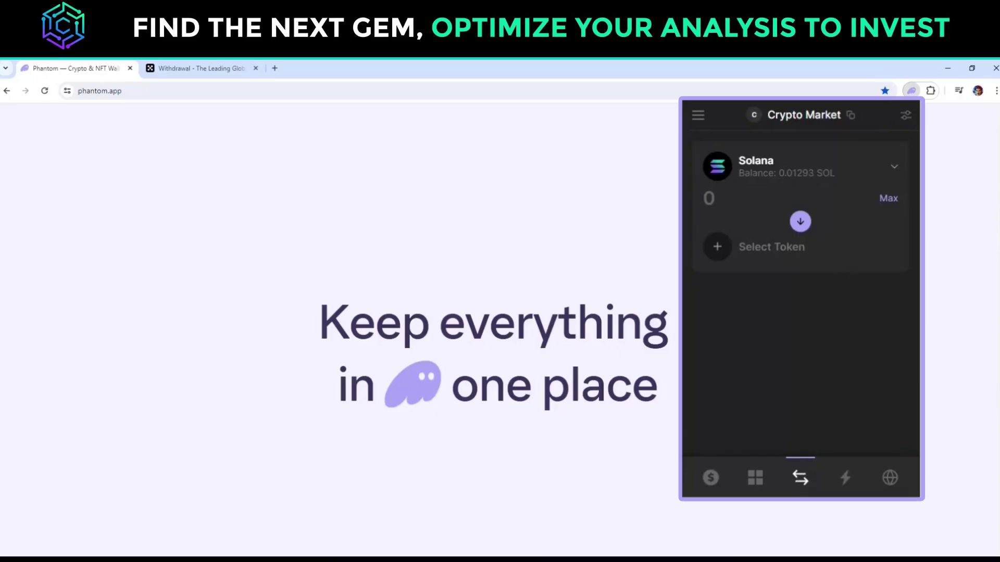
pyautogui.click(803, 166)
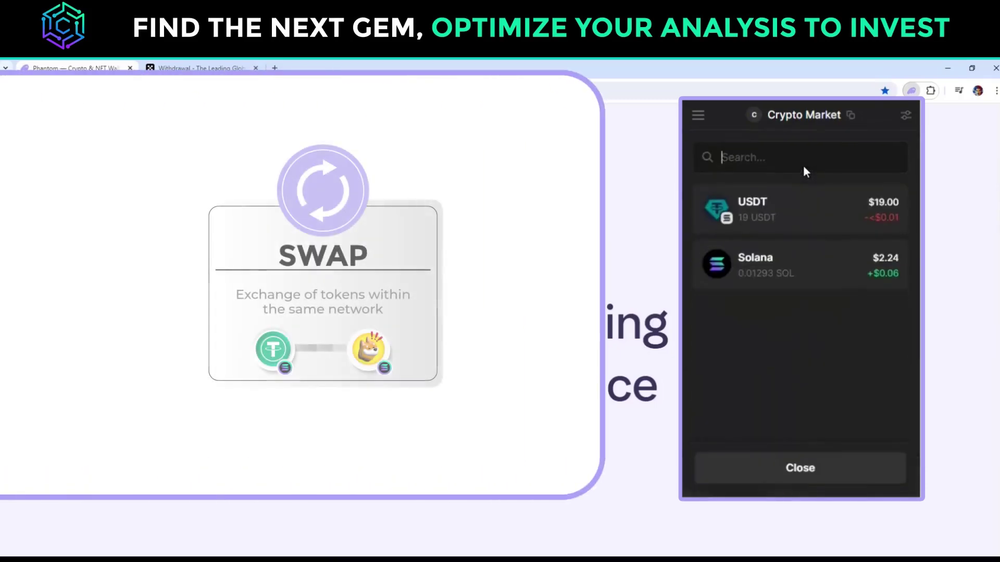
pyautogui.click(805, 210)
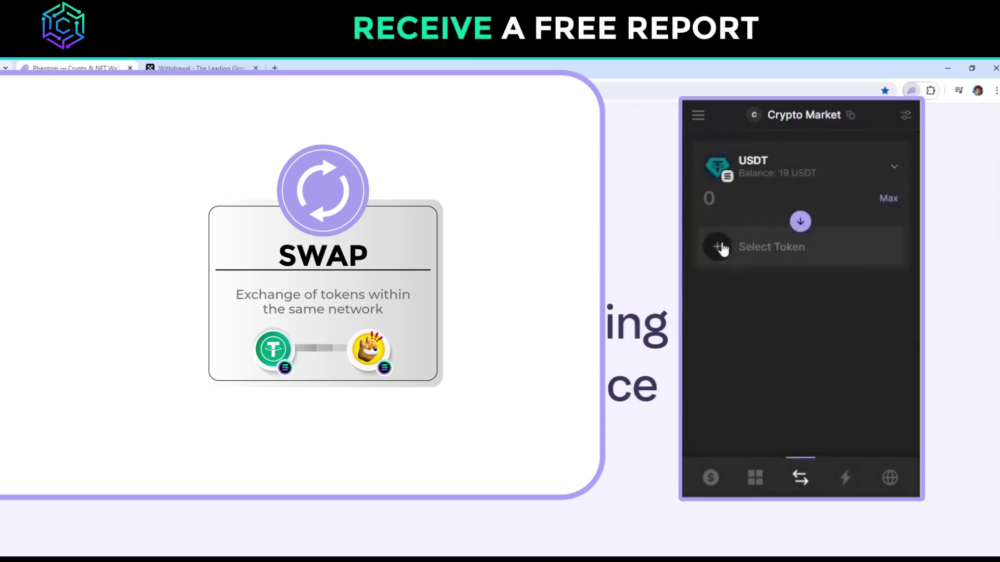
pyautogui.click(717, 248)
pyautogui.click(789, 349)
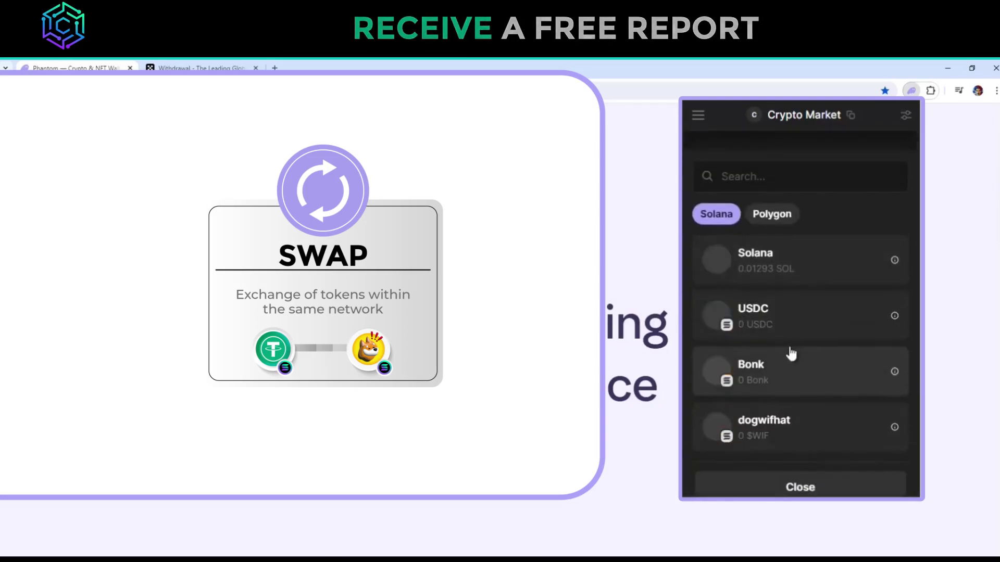
pyautogui.click(765, 197)
pyautogui.write('15')
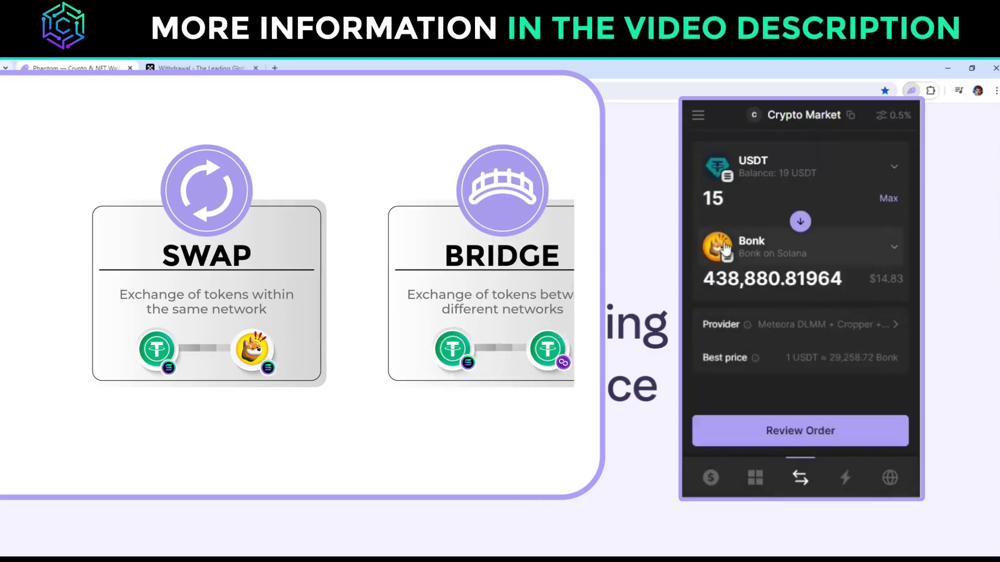
pyautogui.click(726, 248)
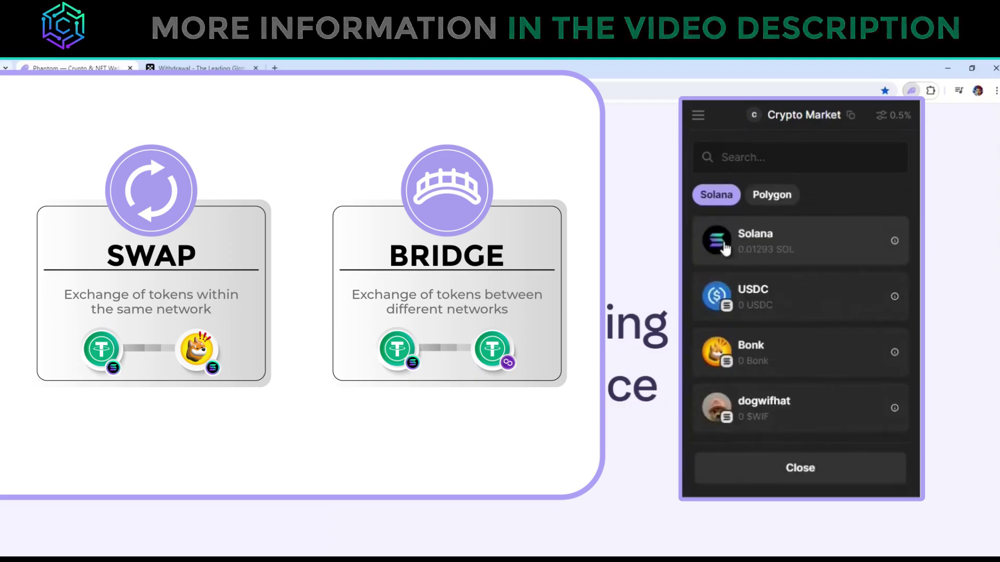
# - Switch the output token to Tether USD on Polygon and set the amount to 10
pyautogui.click(772, 197)
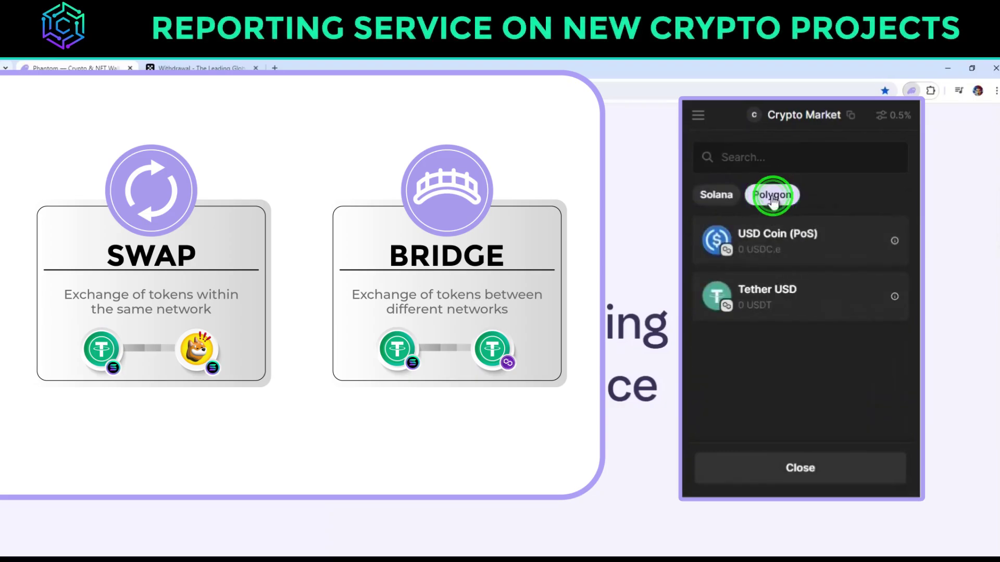
pyautogui.click(821, 308)
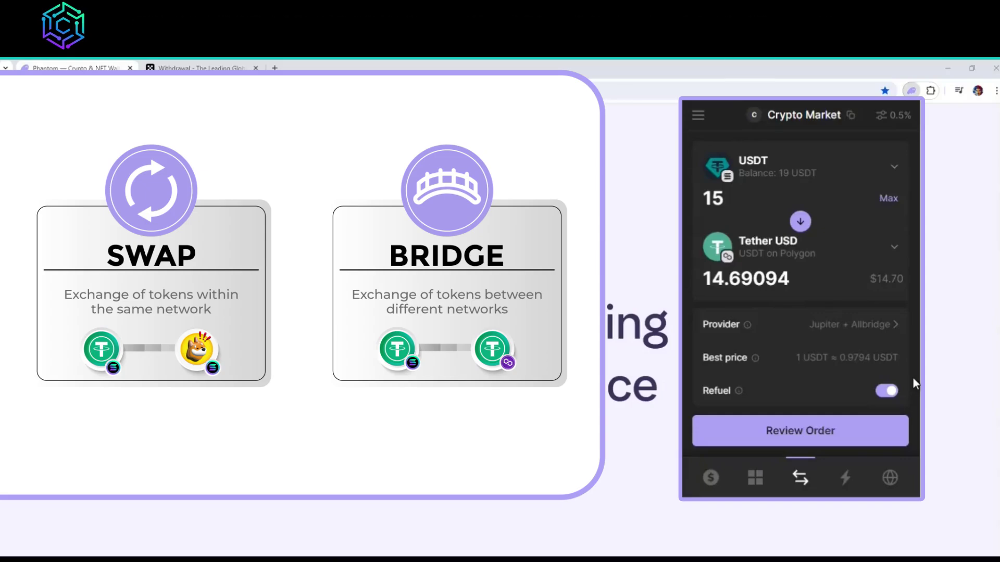
pyautogui.press('BackSpace')
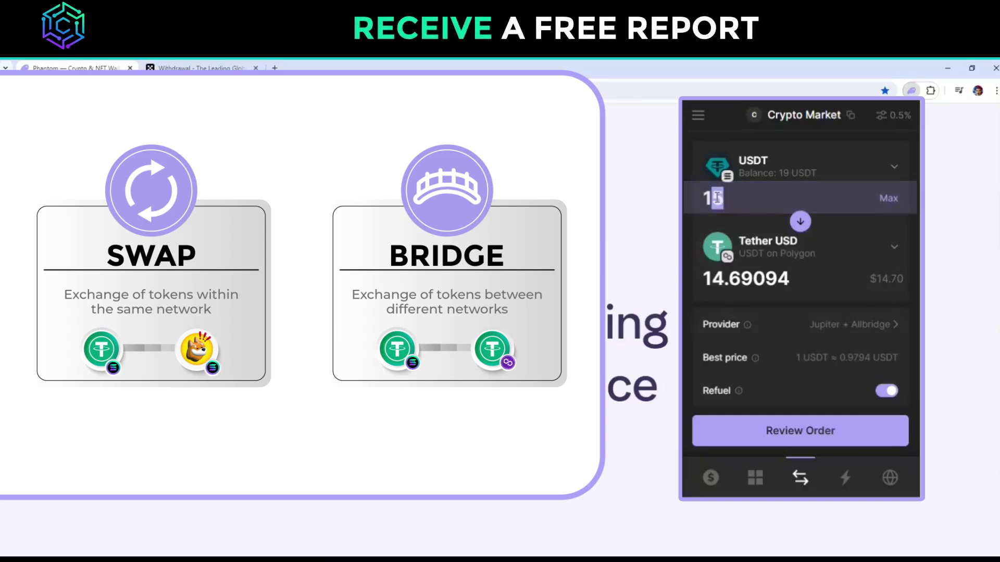
pyautogui.write('0')
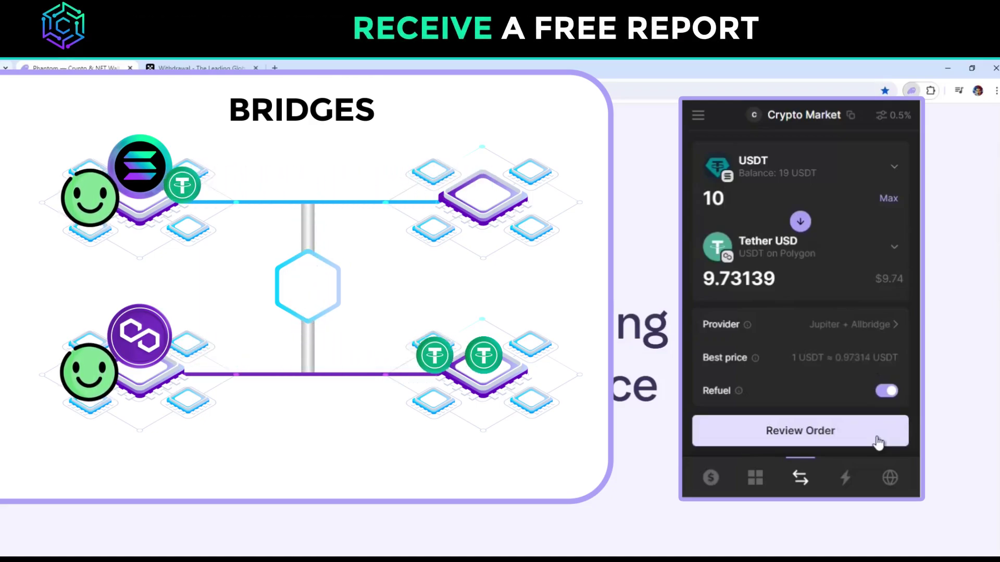
# - Review the 10 USDT Solana-to-Polygon order, check slippage, and submit the swap
pyautogui.click(878, 441)
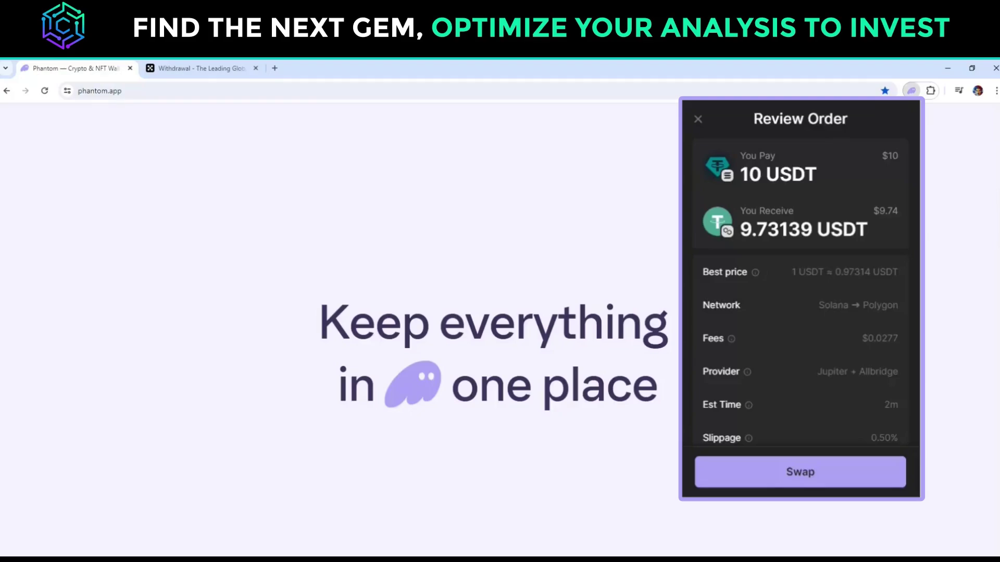
pyautogui.click(425, 341)
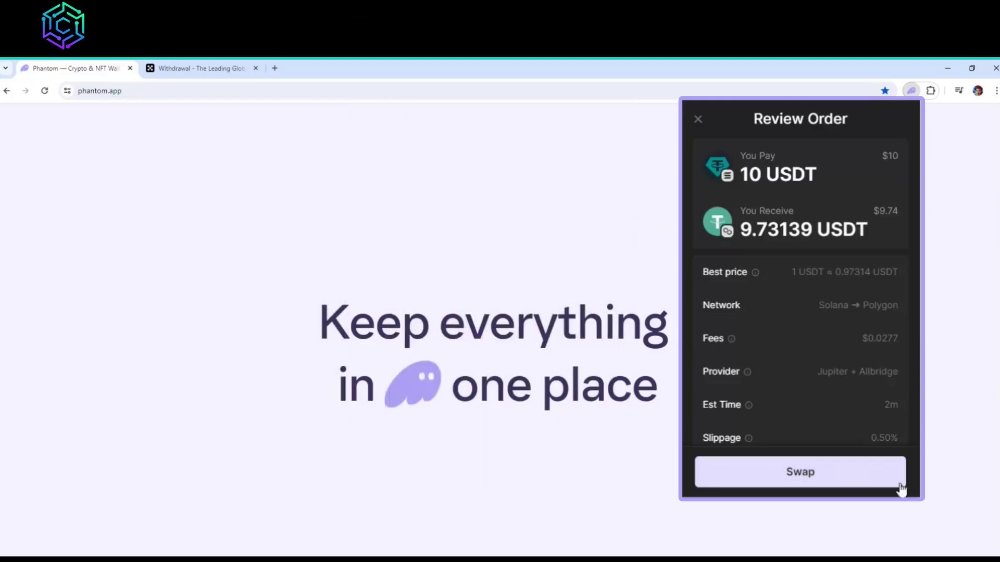
pyautogui.click(877, 478)
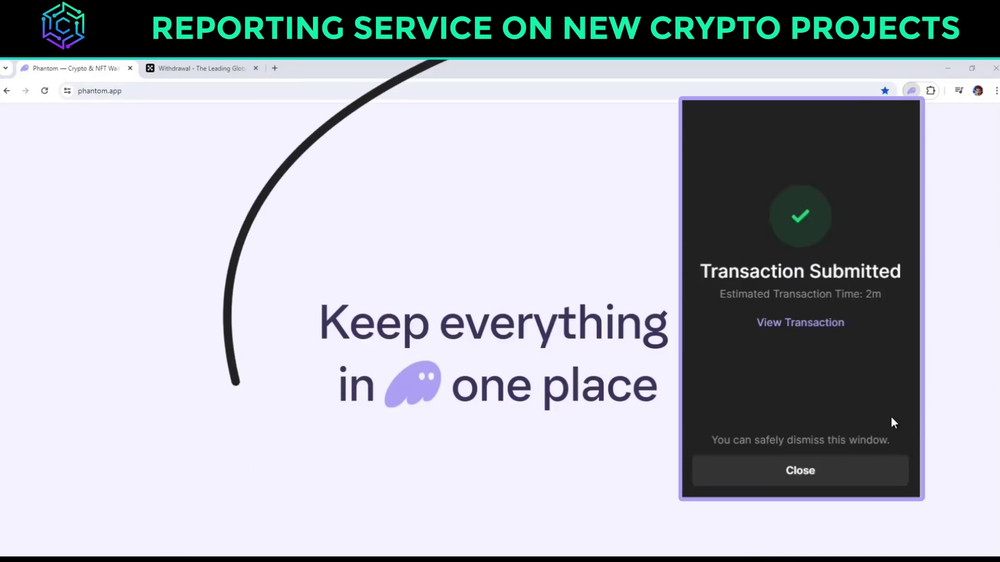
# - Dismiss the submitted notice and view balances showing 9.73 Tether USD on Polygon
pyautogui.click(835, 472)
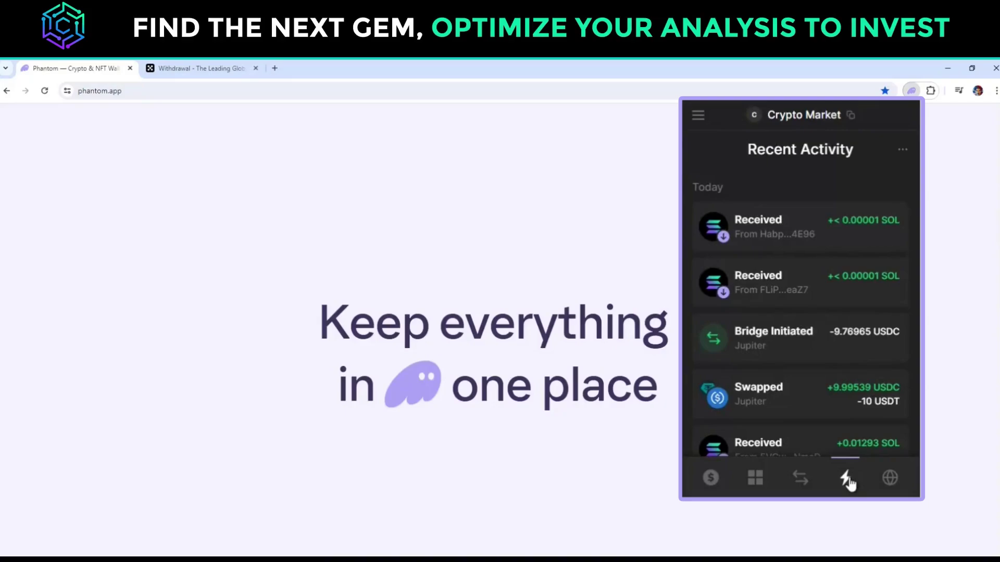
pyautogui.click(711, 479)
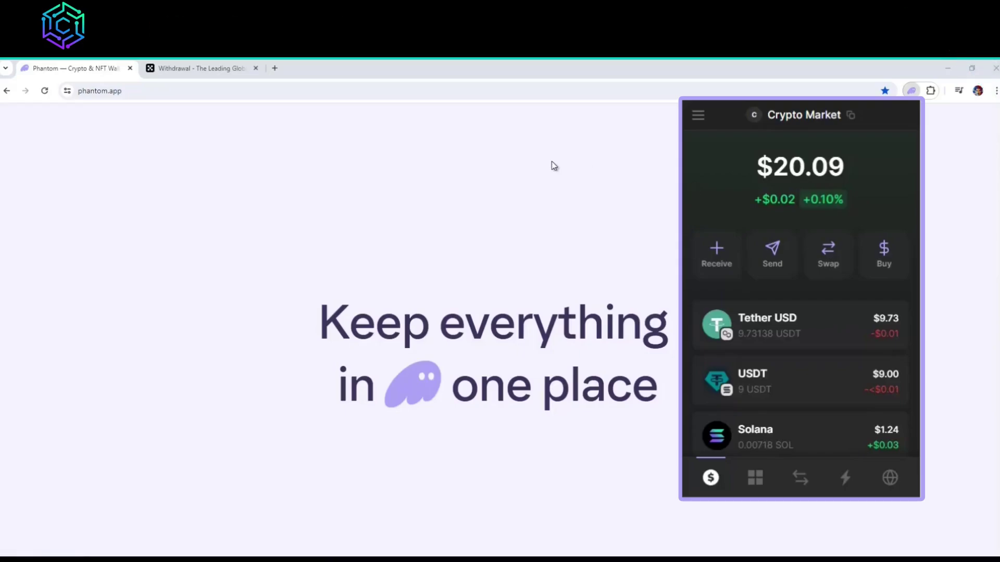
# - Switch to the OKX tab showing the USDT-Solana deposit address
pyautogui.click(218, 79)
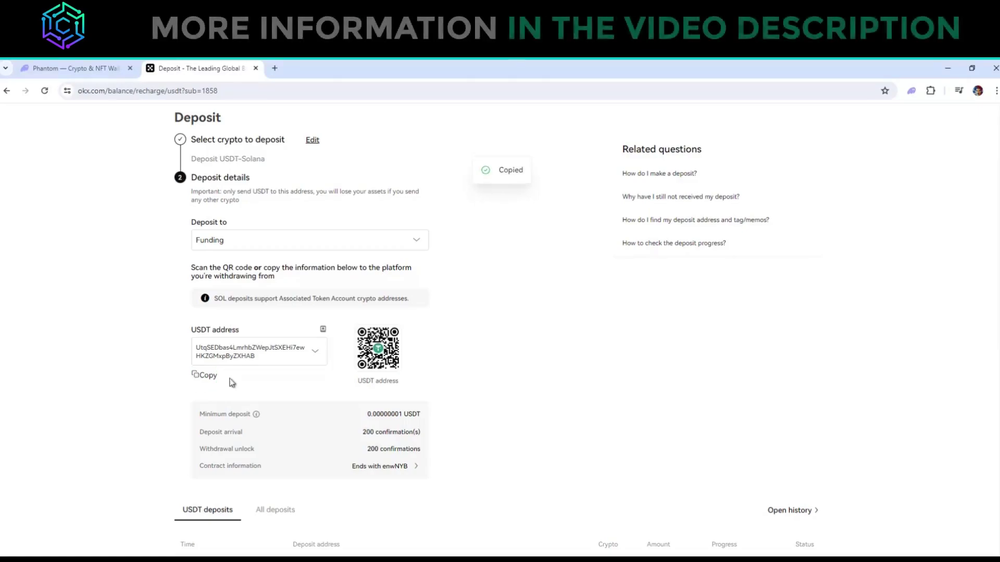
# - Send the Max 9 USDT from Phantom's Solana USDT holding to the pasted OKX deposit address
pyautogui.click(912, 92)
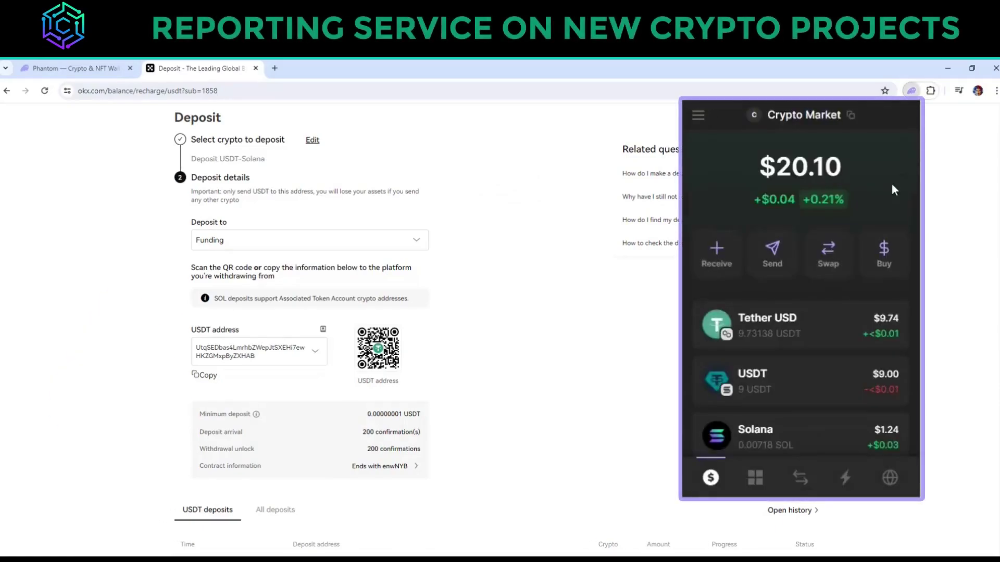
pyautogui.click(827, 379)
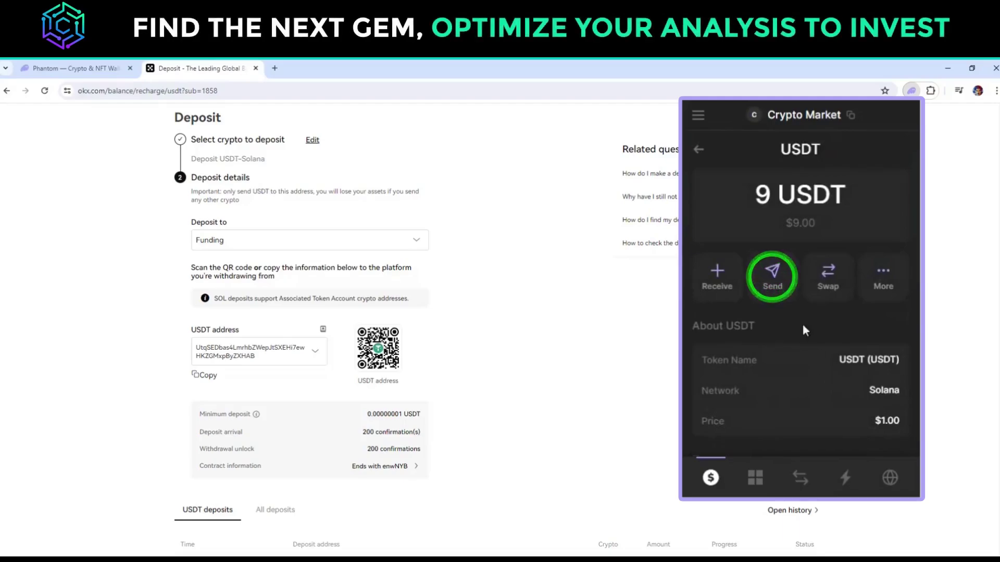
pyautogui.click(772, 281)
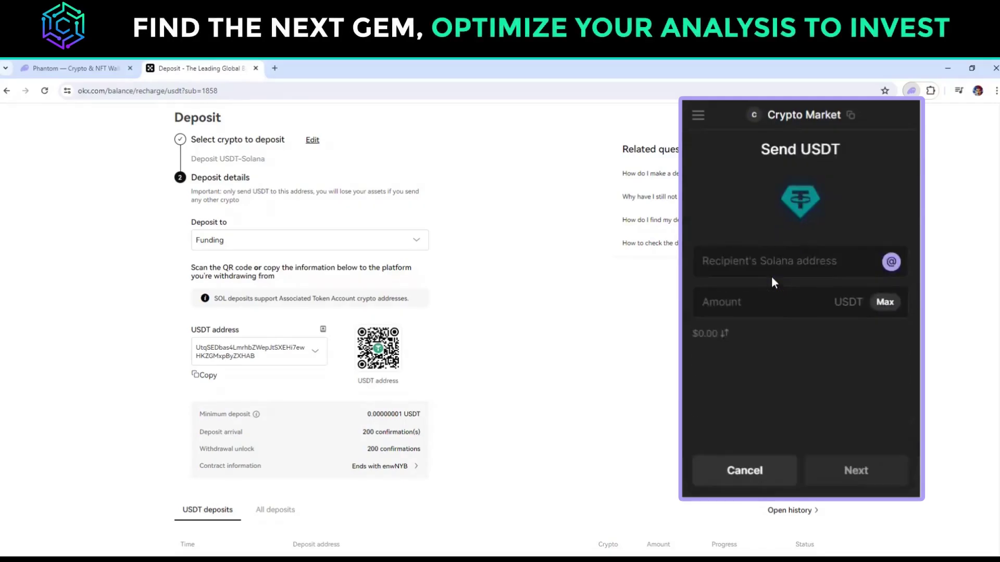
pyautogui.click(773, 277)
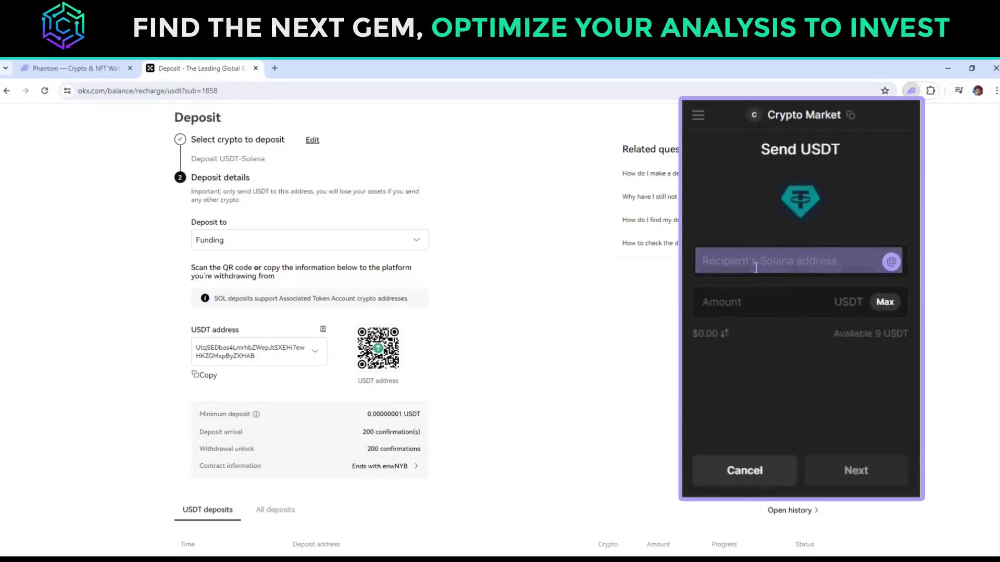
pyautogui.hotkey('ctrl', 'v')
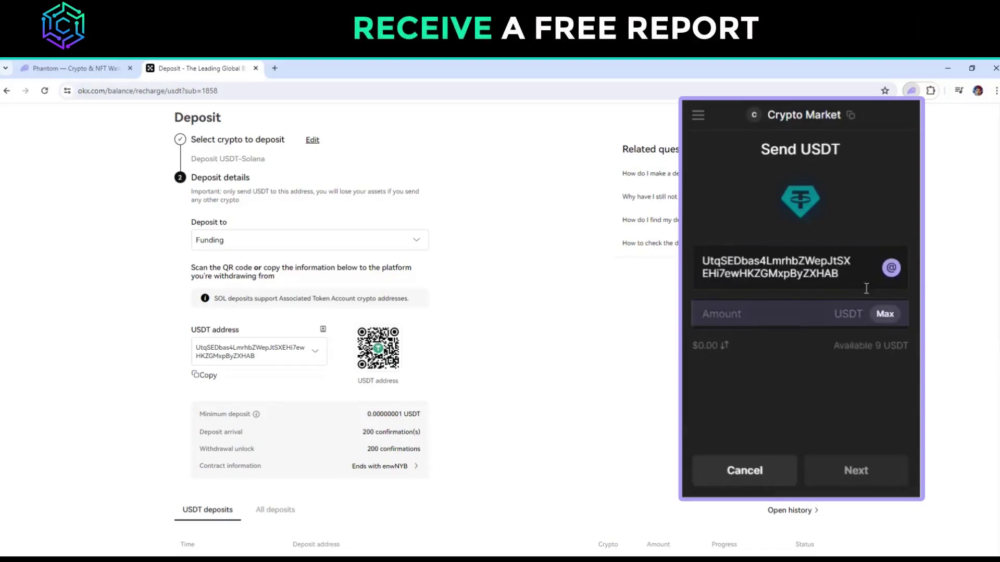
pyautogui.click(887, 316)
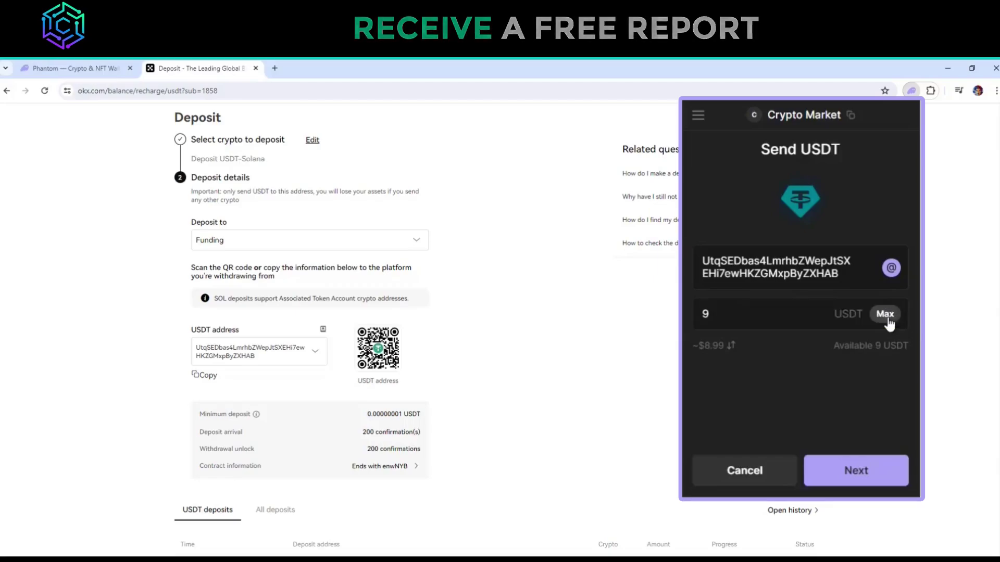
pyautogui.click(881, 471)
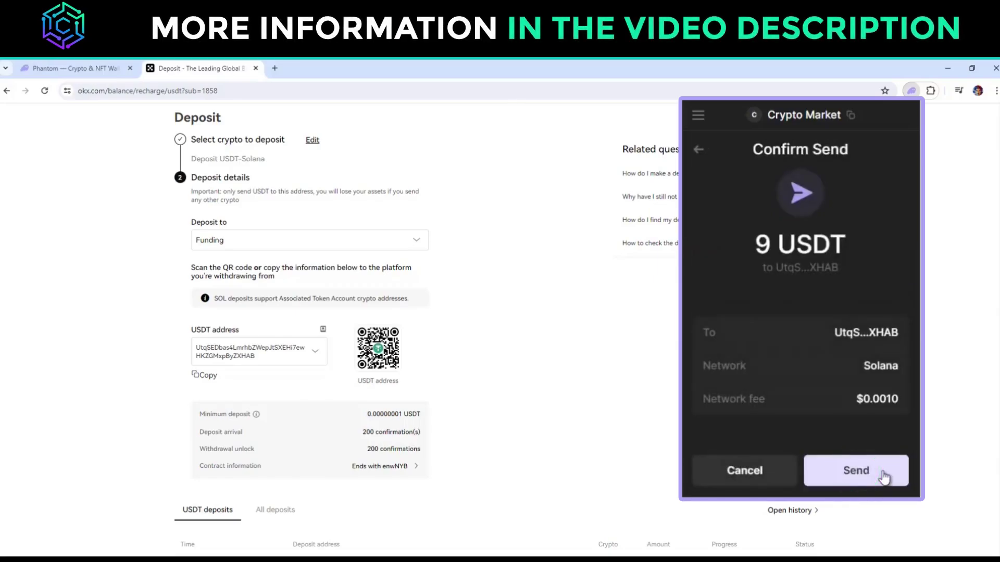
pyautogui.click(884, 472)
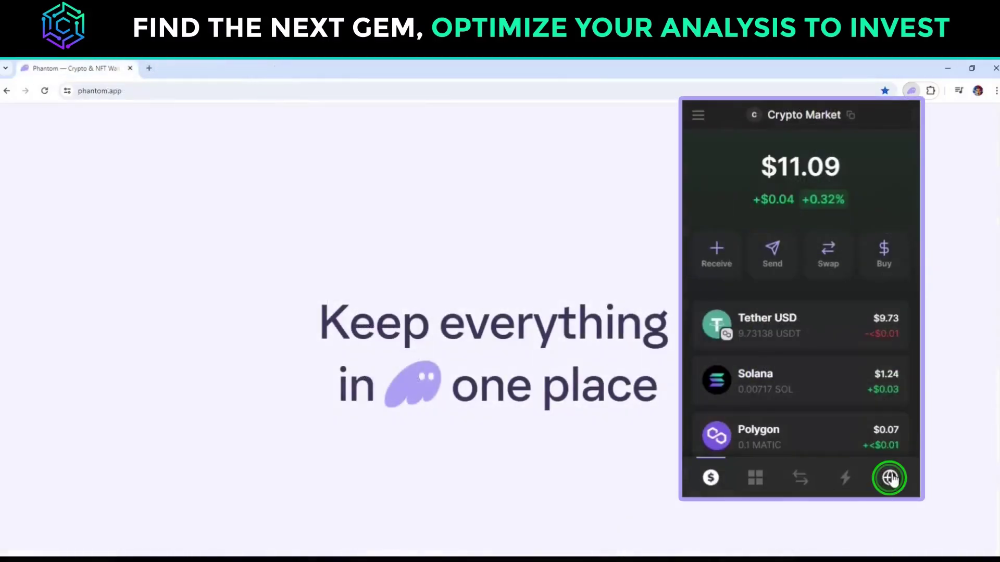
# - Browse Phantom's Explore apps directory, scrolling through the listed dApps
pyautogui.click(891, 478)
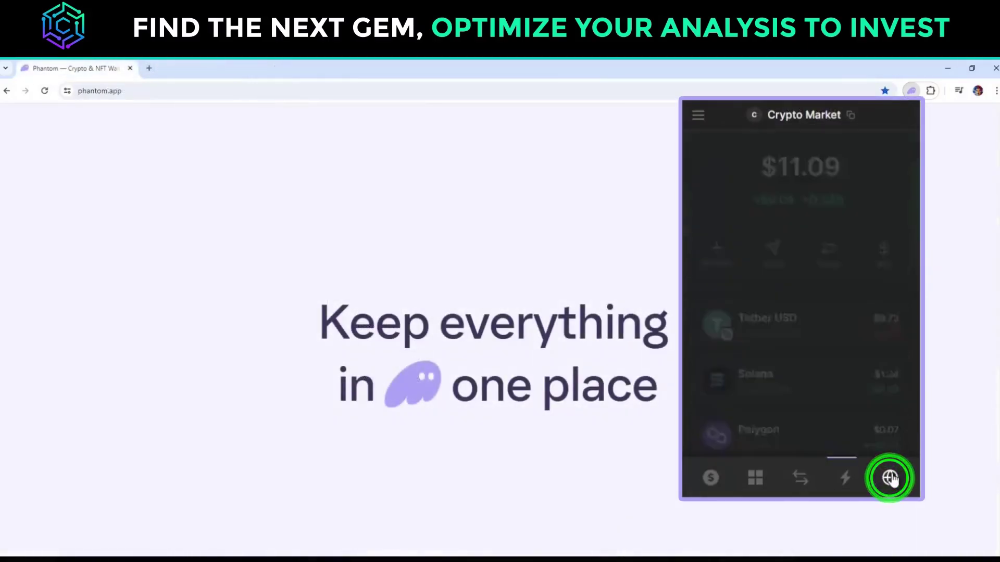
pyautogui.scroll(-3, 916, 341)
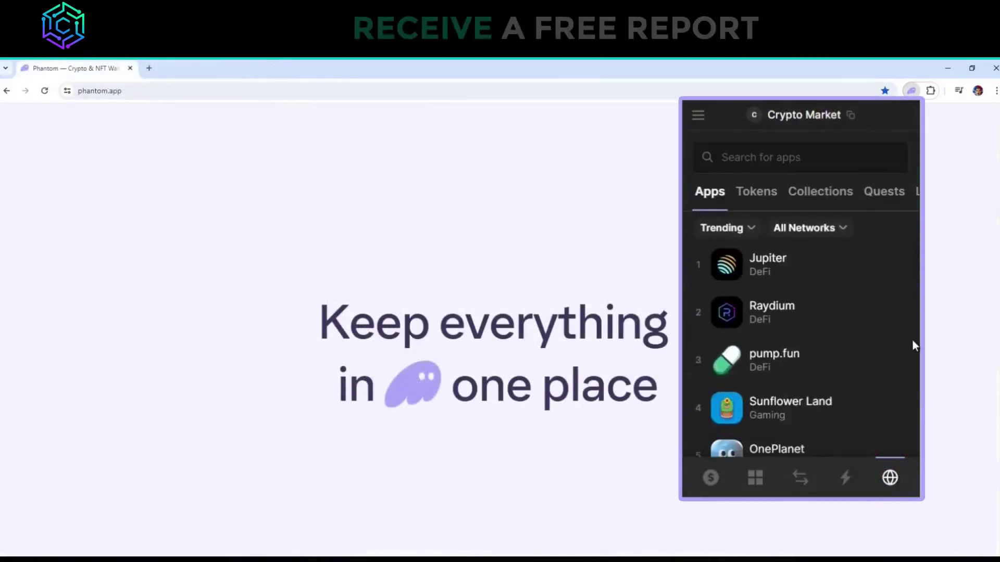
pyautogui.scroll(-1, 917, 341)
pyautogui.scroll(-3, 917, 344)
pyautogui.scroll(-1, 915, 348)
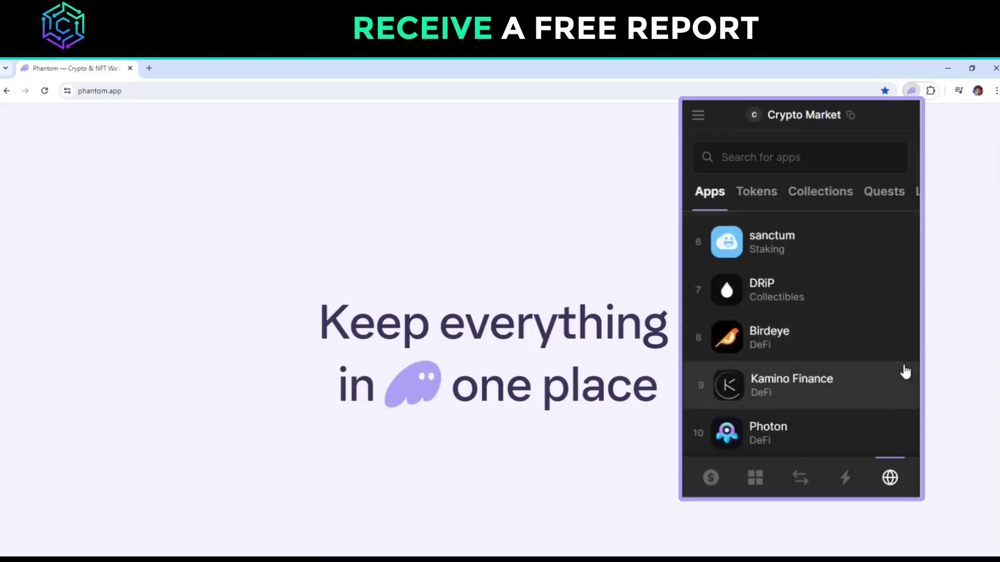
pyautogui.scroll(3, 904, 372)
pyautogui.scroll(4, 904, 369)
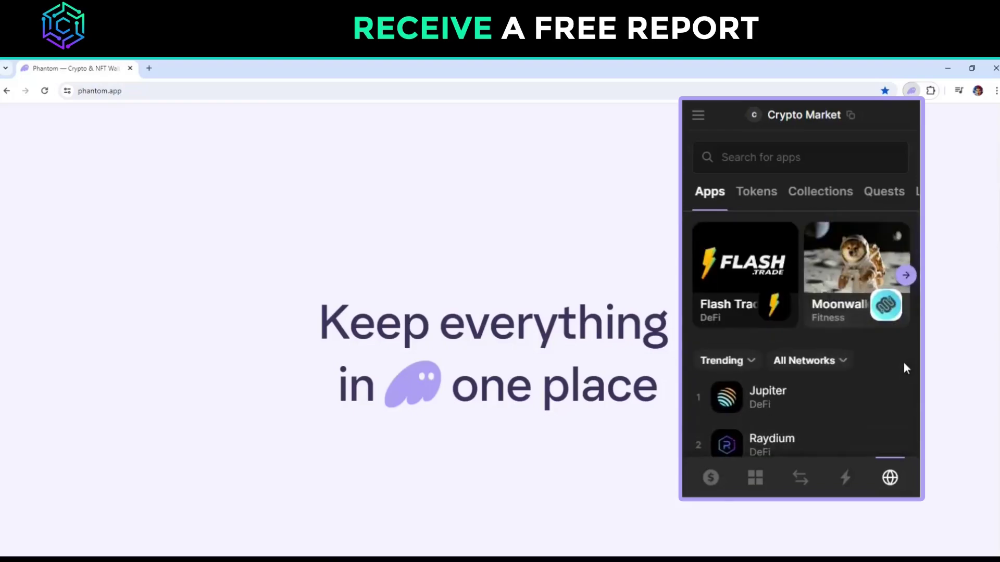
pyautogui.scroll(-1, 904, 365)
# - Reach Crypto Market's Show Secret Phrase prompt via Settings > Manage Accounts
pyautogui.click(711, 479)
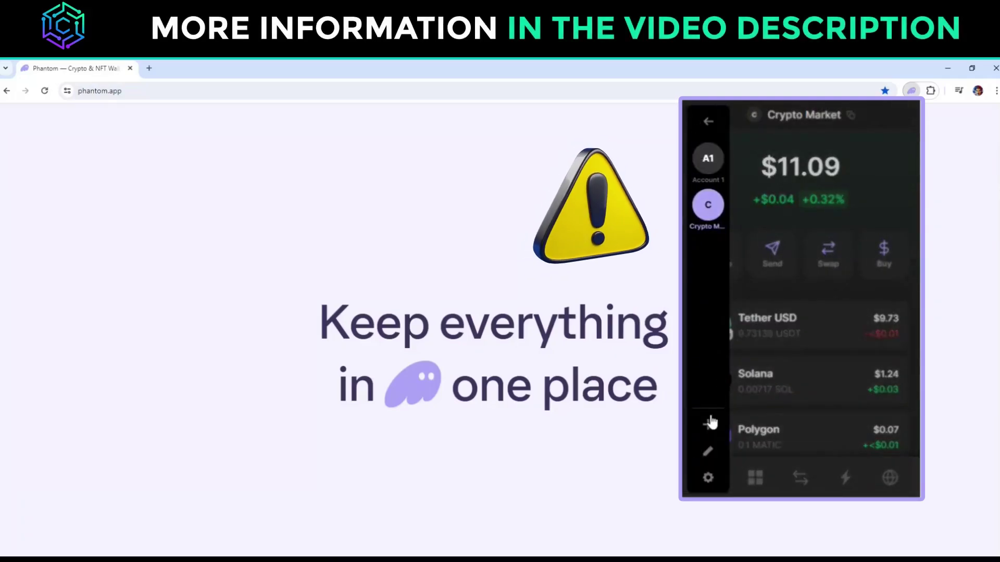
pyautogui.click(708, 478)
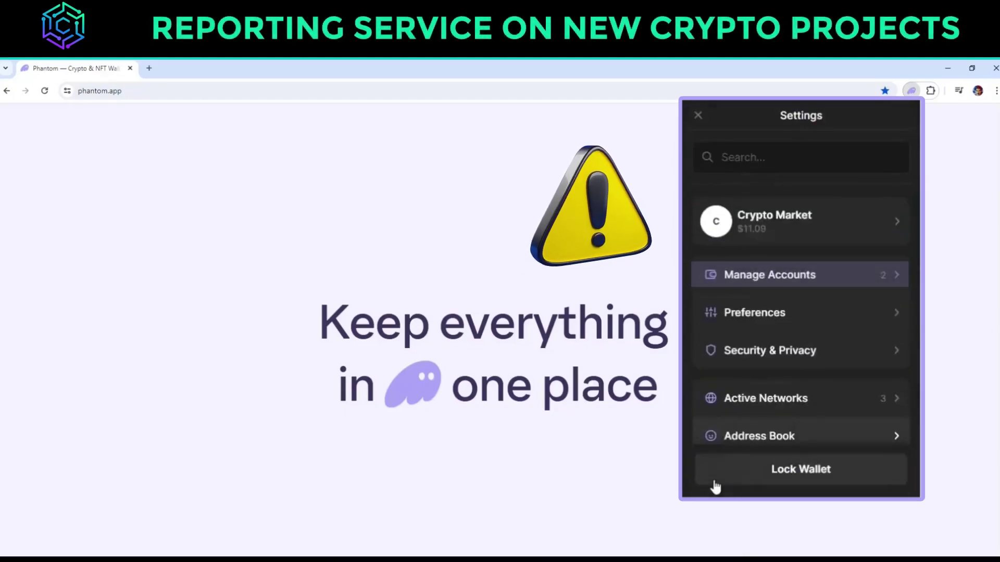
pyautogui.click(788, 276)
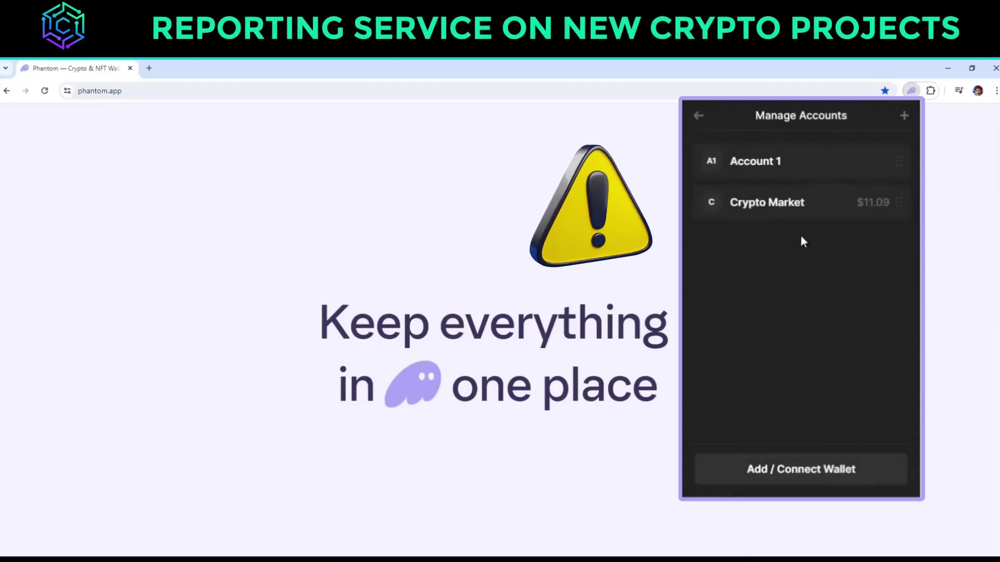
pyautogui.click(807, 203)
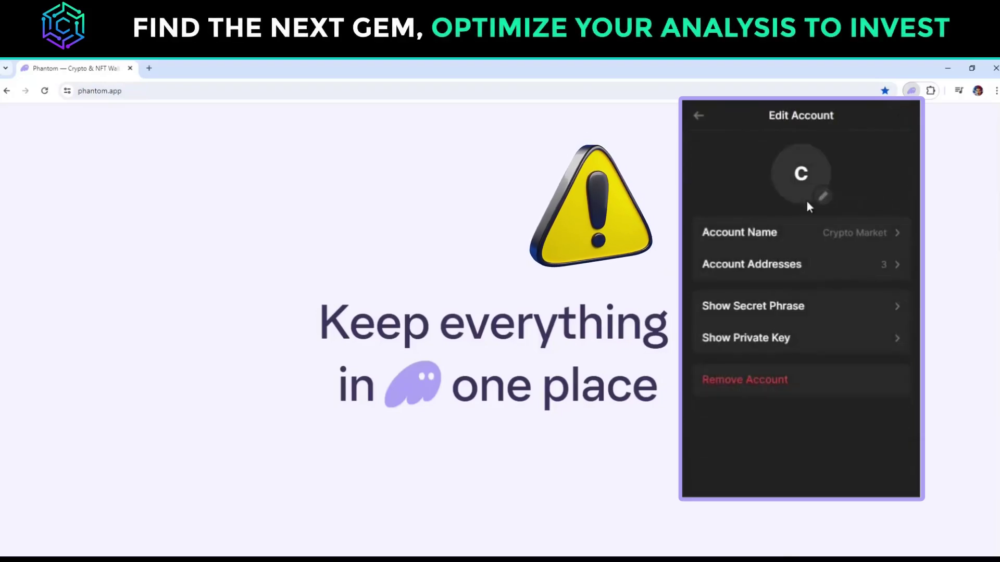
pyautogui.click(835, 309)
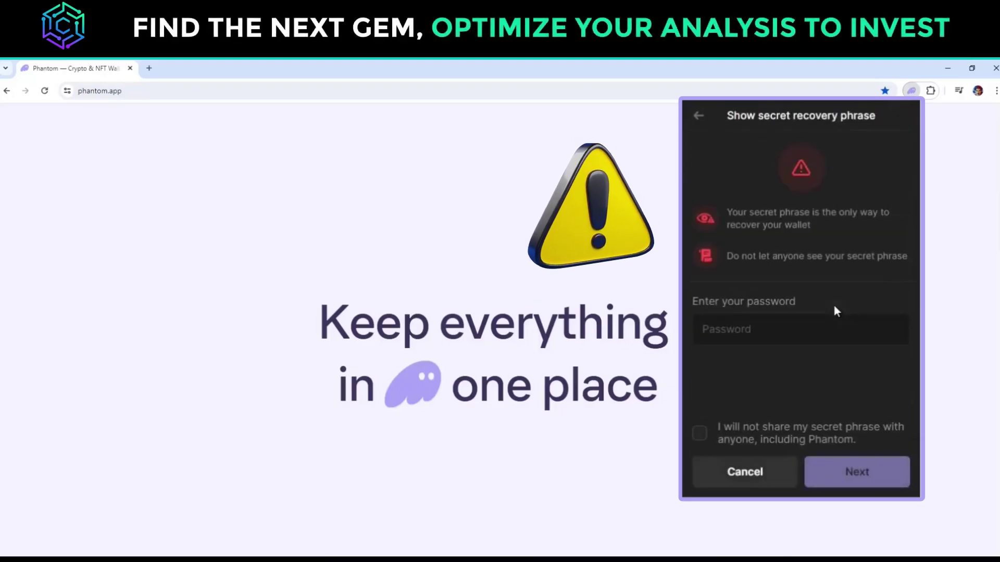